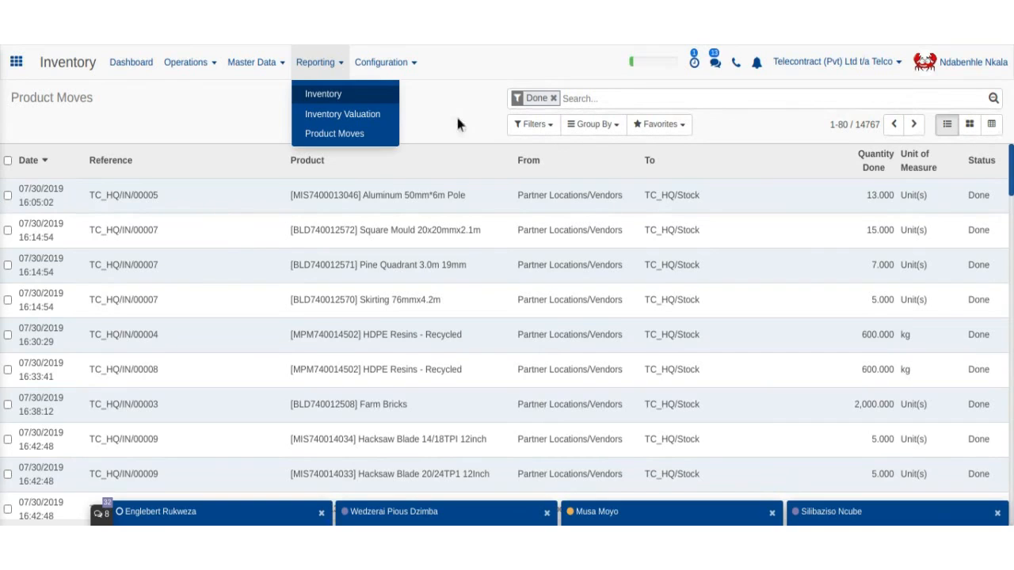
- Open the Inventory Report from Reporting with Current Inventory selected
click(374, 104)
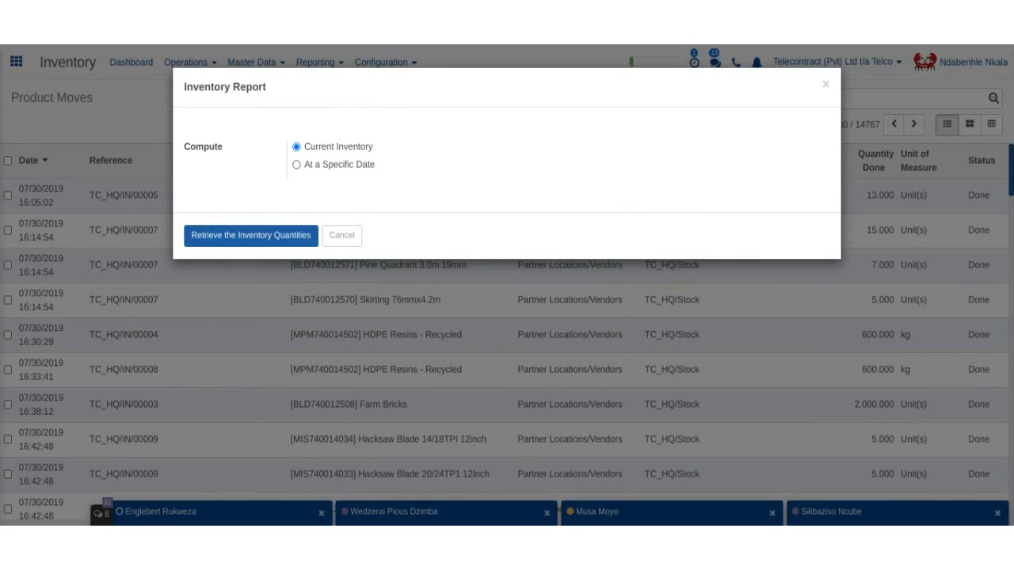
- Retrieve current stock quantities and expand ATA Planet 2 FXS Port Sip to see TC_HQ/Stock
click(246, 243)
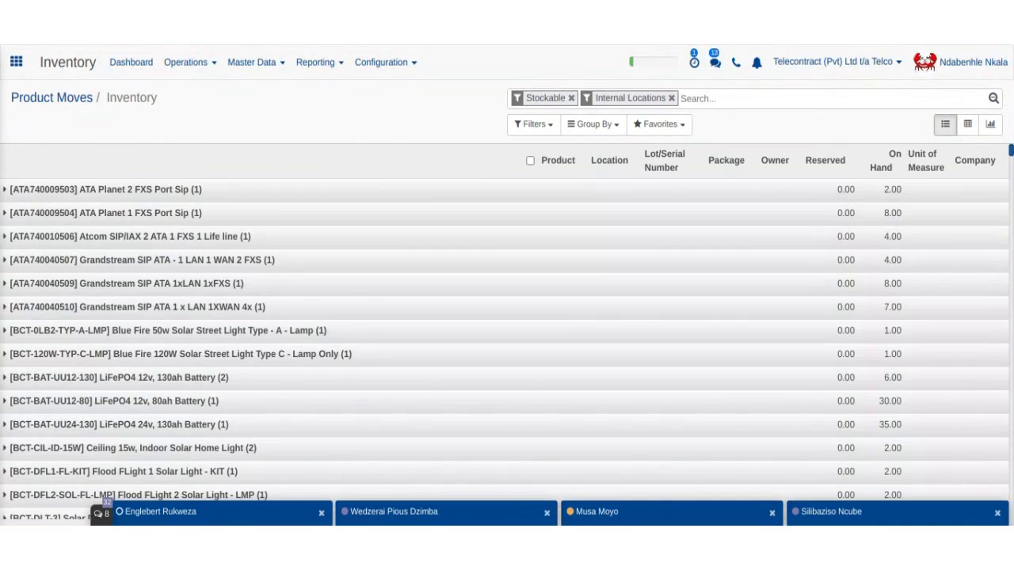
scroll(288, 233, down, 3)
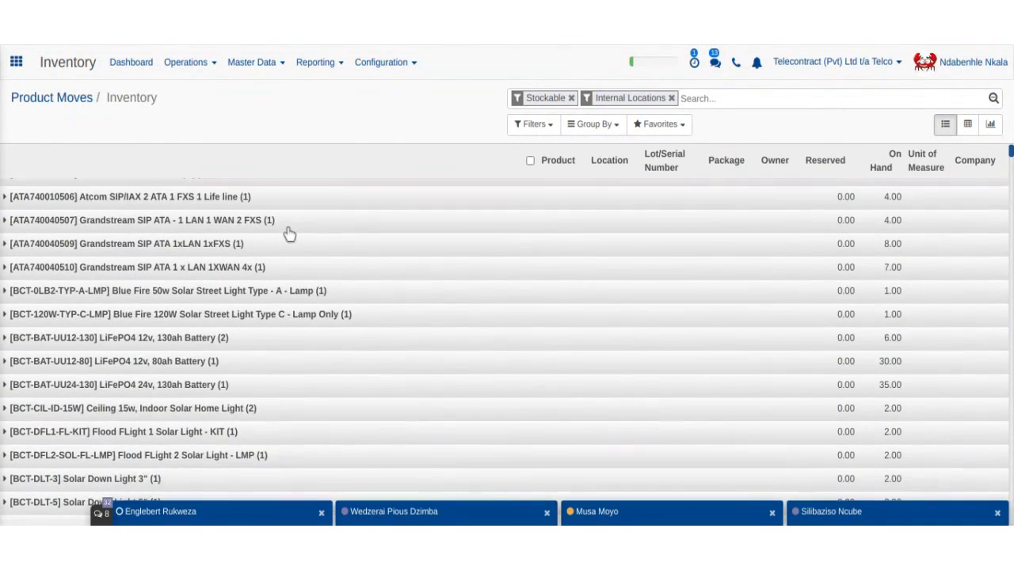
scroll(289, 233, down, 15)
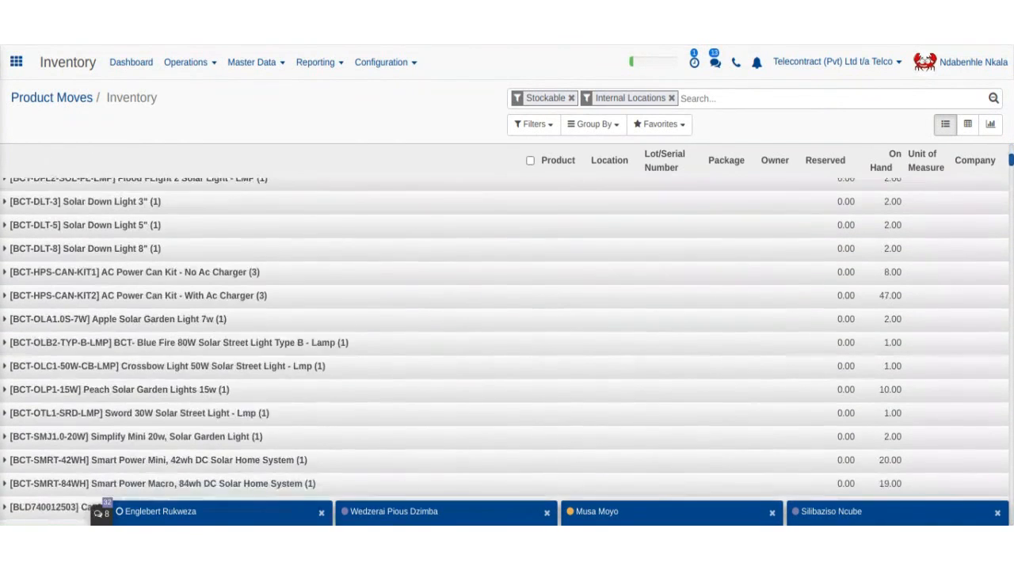
scroll(505, 348, down, 20)
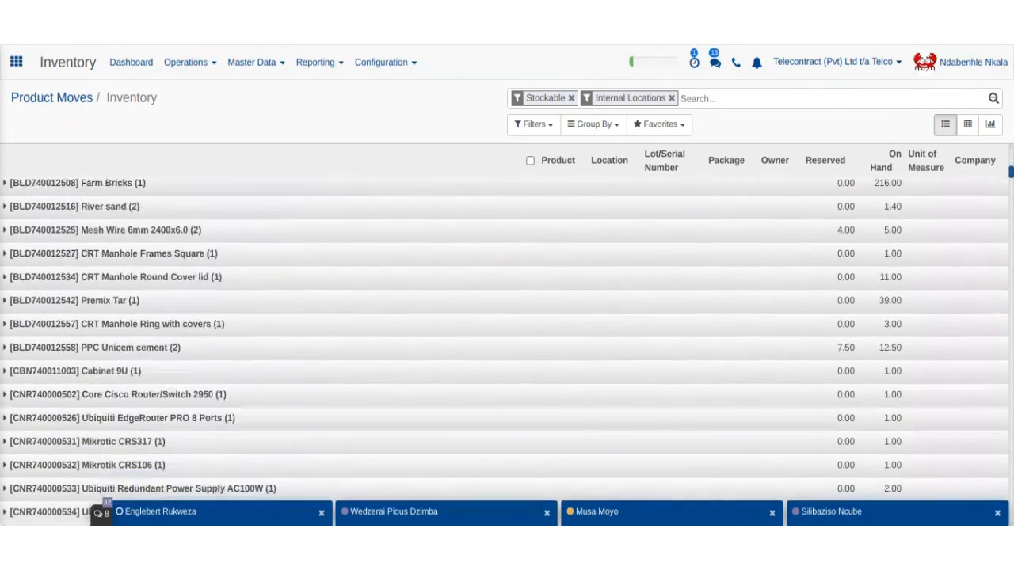
scroll(505, 349, down, 20)
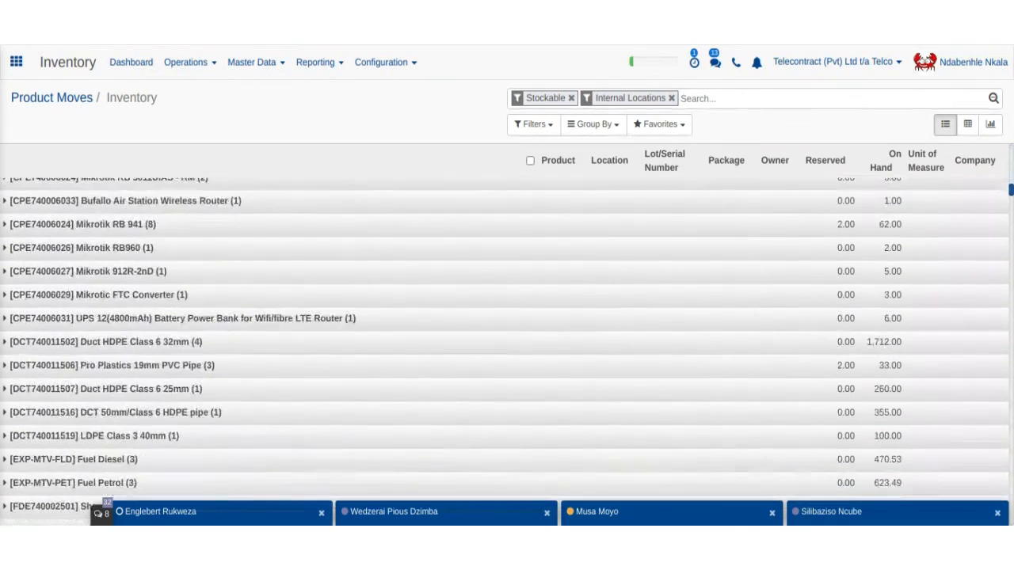
scroll(507, 349, down, 20)
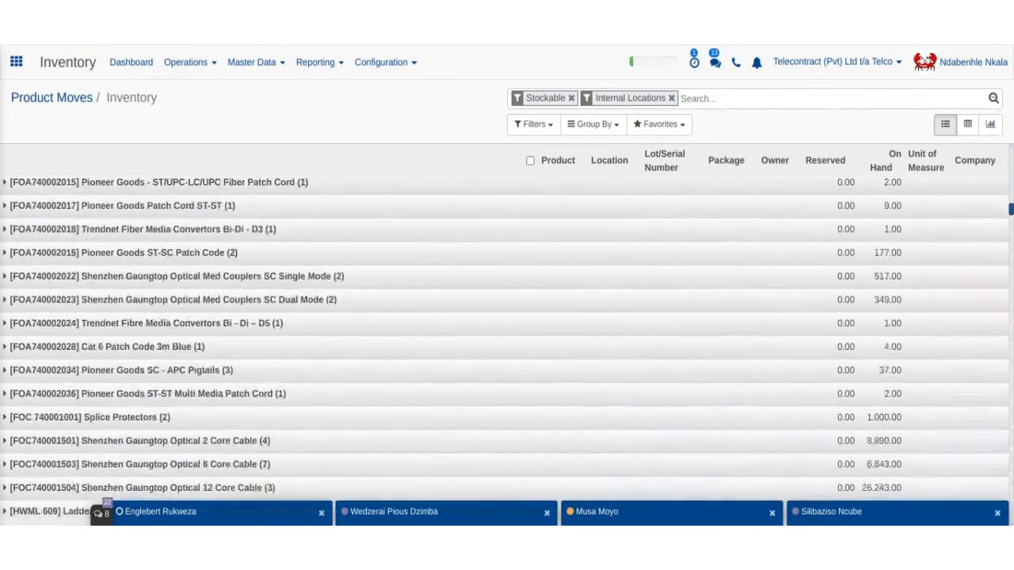
scroll(506, 349, up, 20)
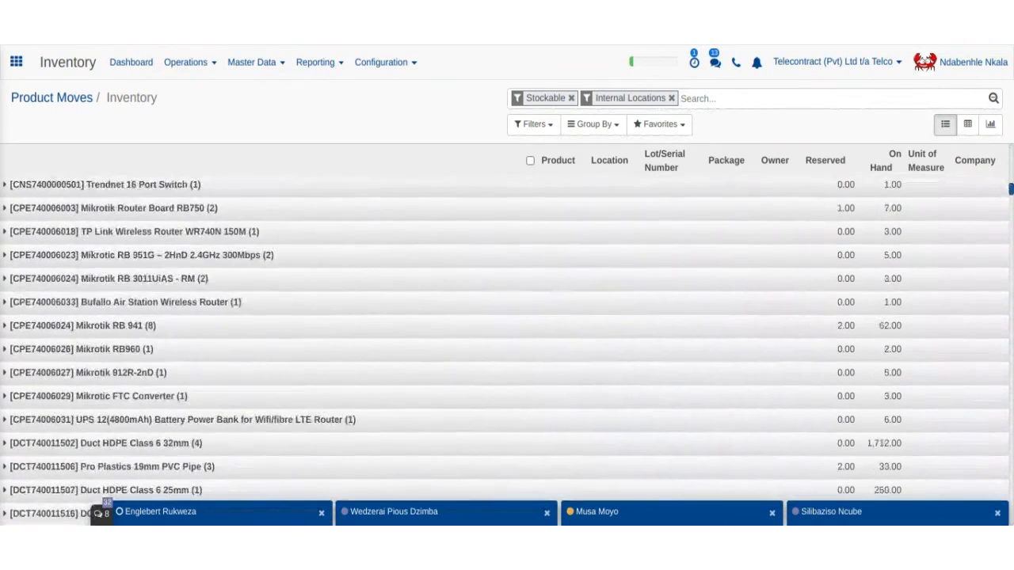
scroll(507, 348, up, 20)
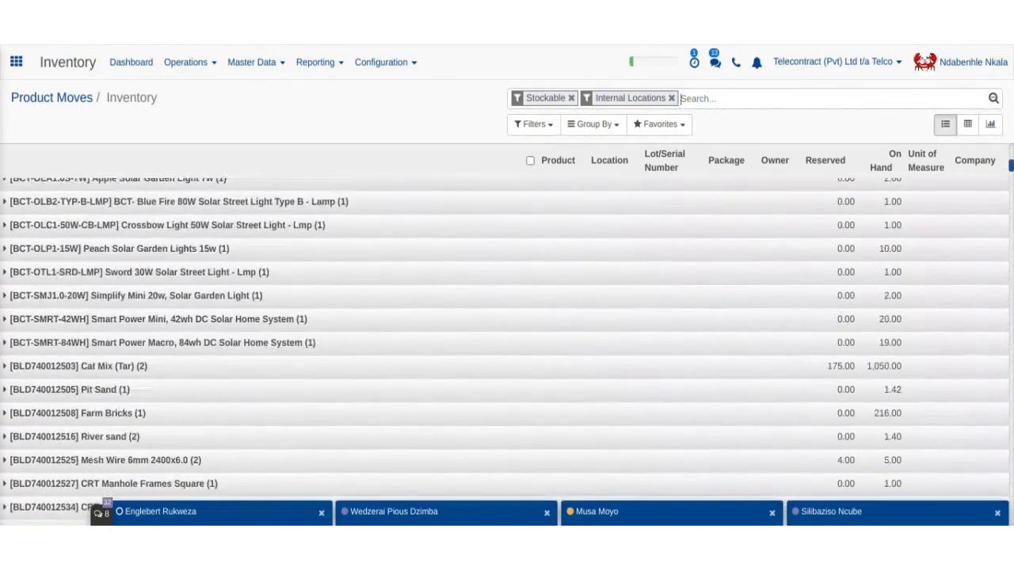
scroll(507, 349, up, 5)
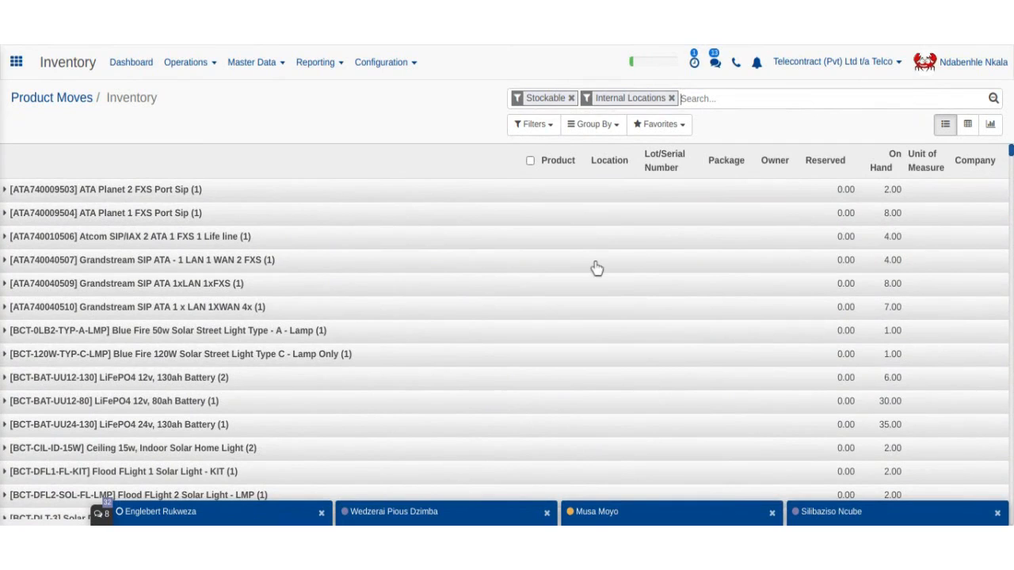
click(17, 194)
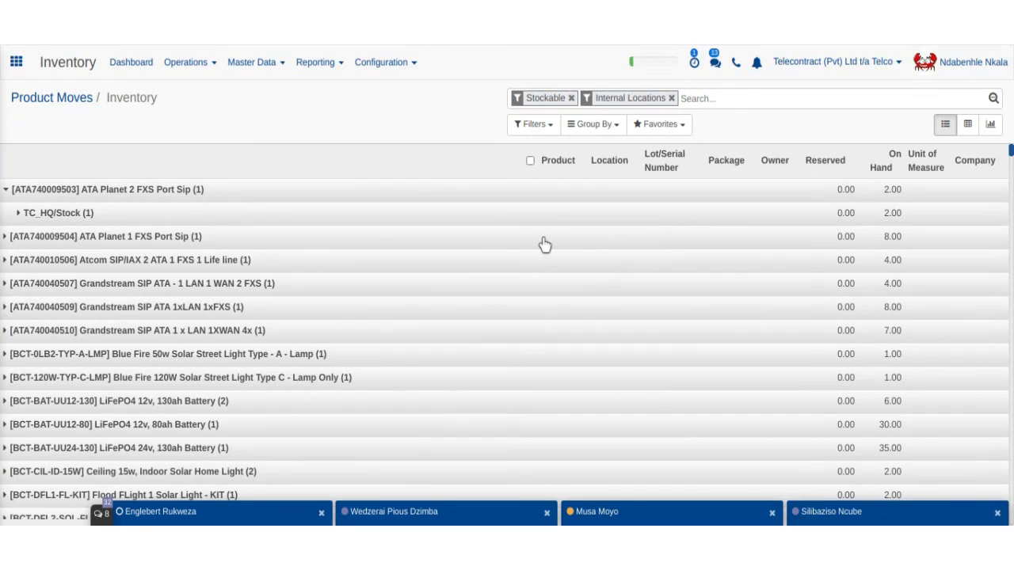
click(325, 76)
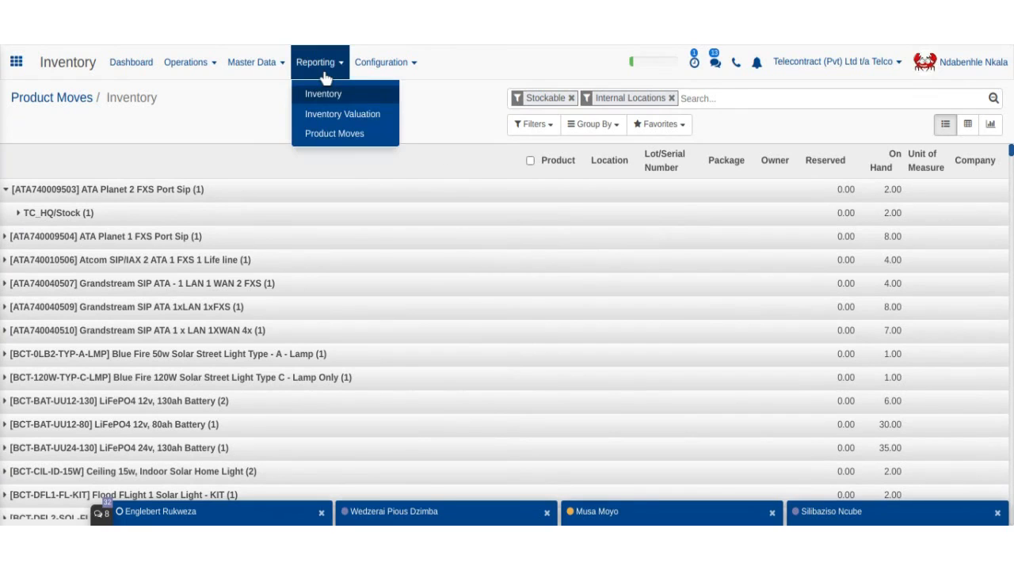
- Retrieve the Current Inventory valuation, listing 524 products with values in Z$
click(341, 114)
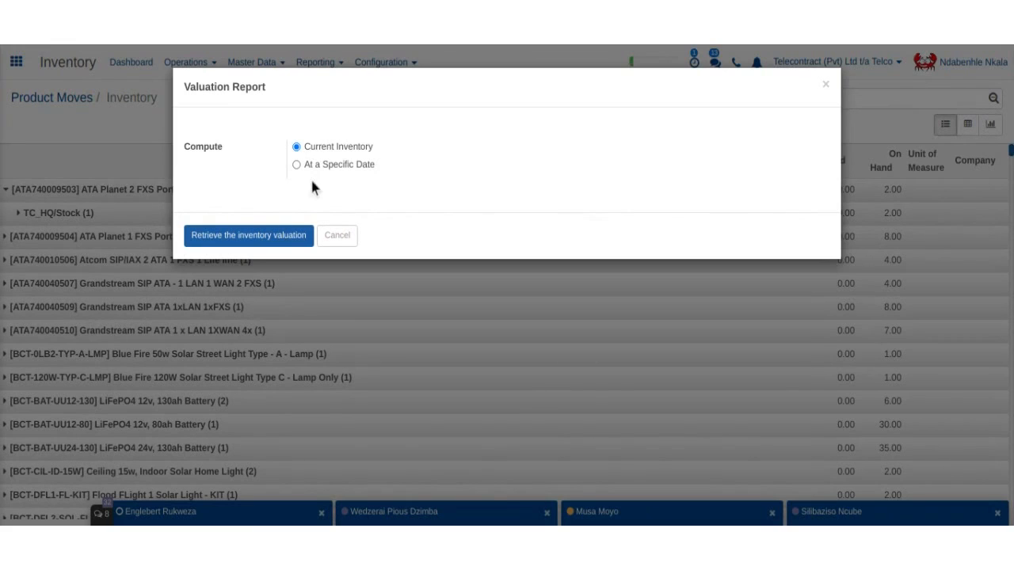
click(276, 245)
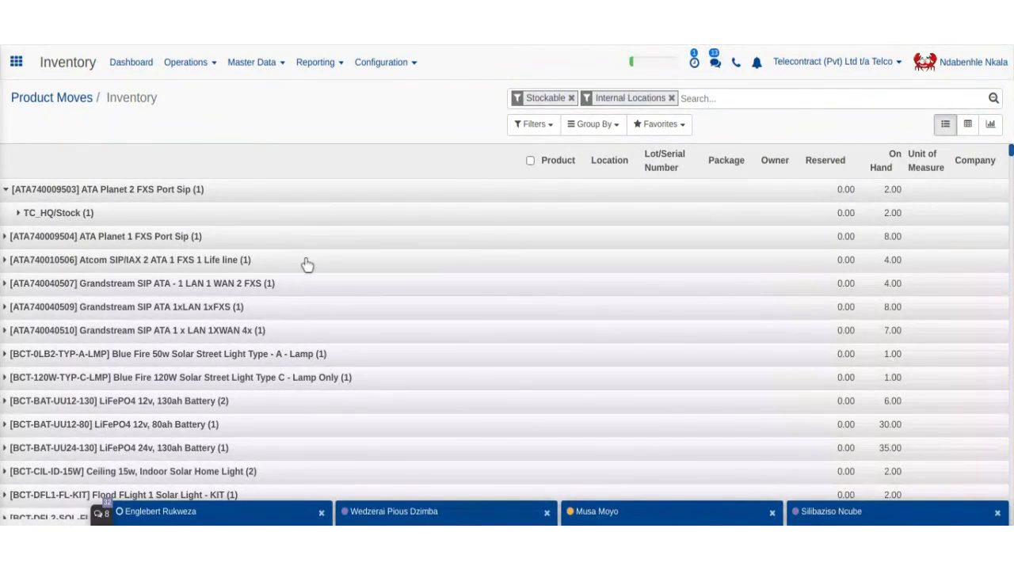
click(195, 242)
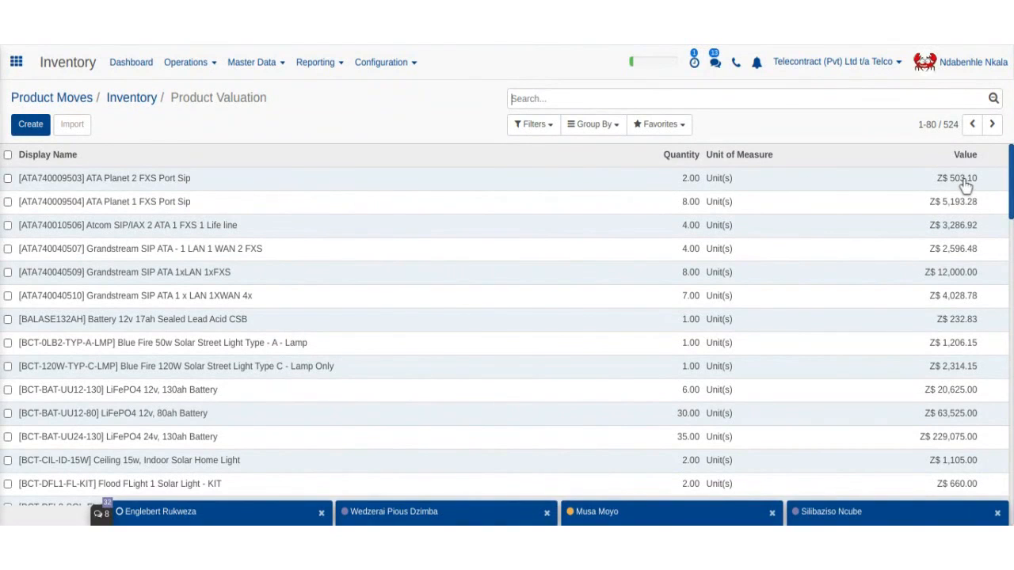
- Scroll through the Product Valuation list, e.g. Cat Mix (Tar) at Z$ 1,511.52
scroll(929, 241, down, 5)
scroll(929, 241, down, 8)
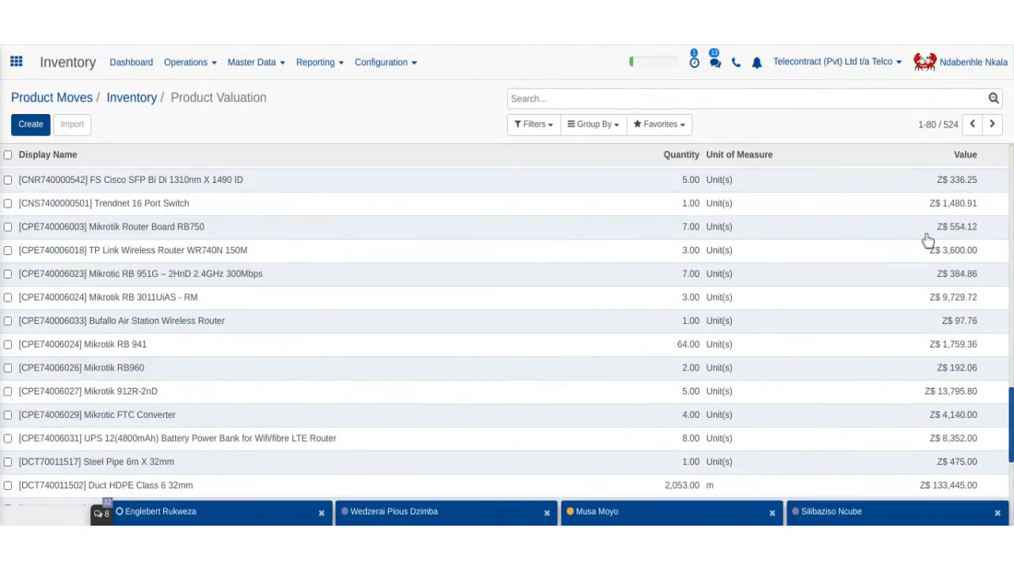
scroll(927, 240, up, 6)
scroll(507, 332, up, 8)
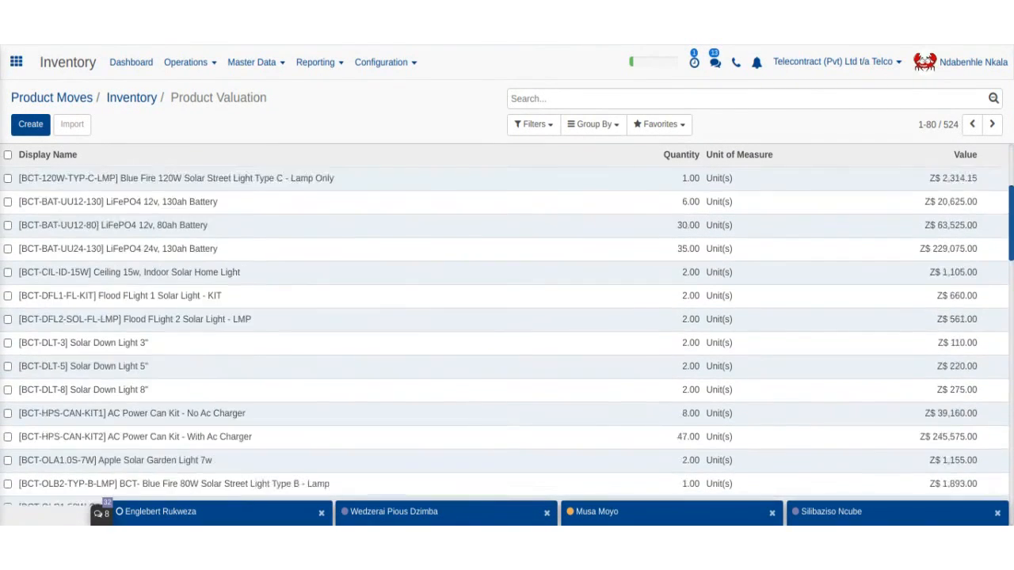
scroll(507, 332, down, 6)
scroll(507, 333, down, 1)
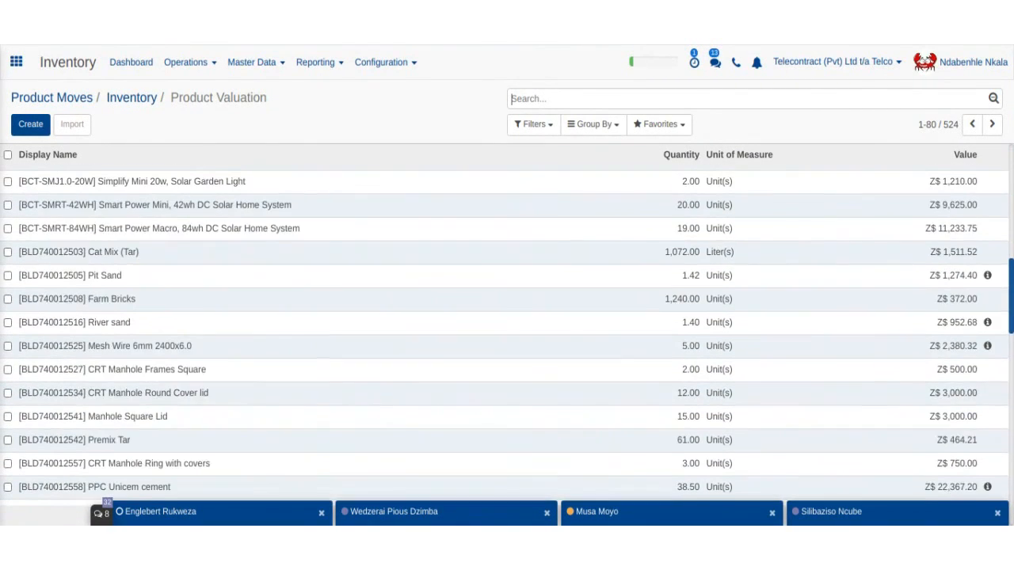
click(988, 272)
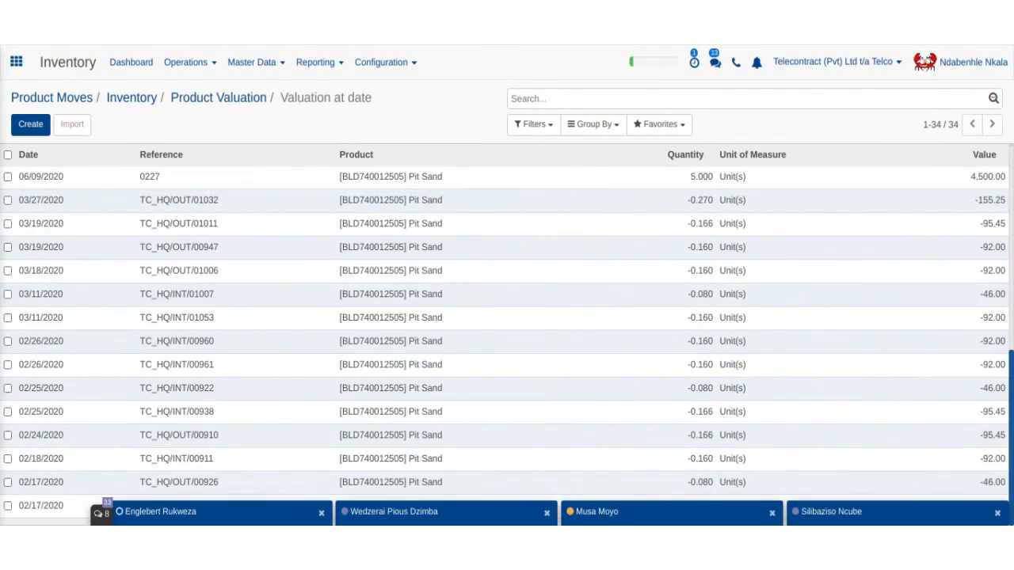
scroll(735, 315, up, 1)
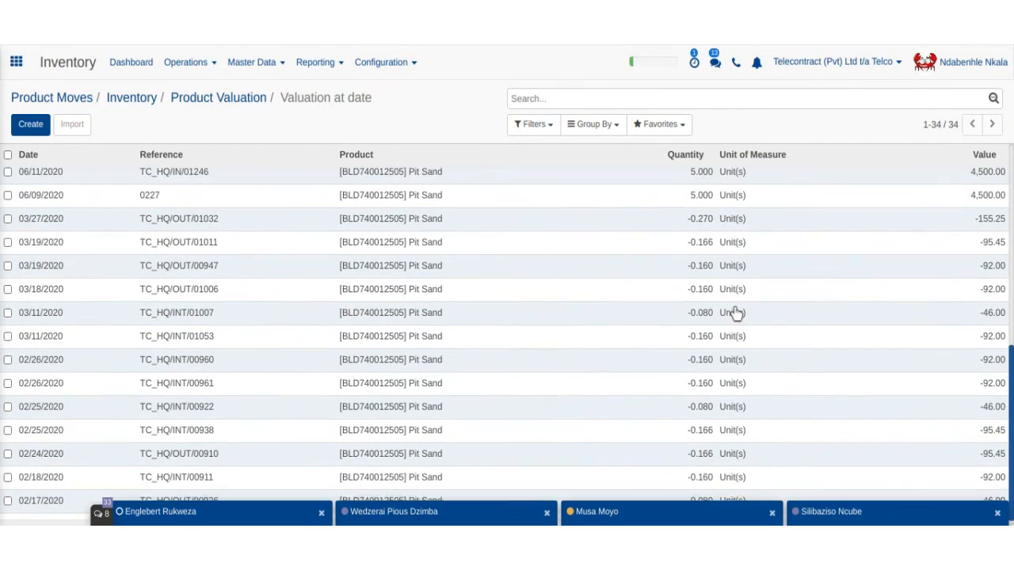
click(244, 100)
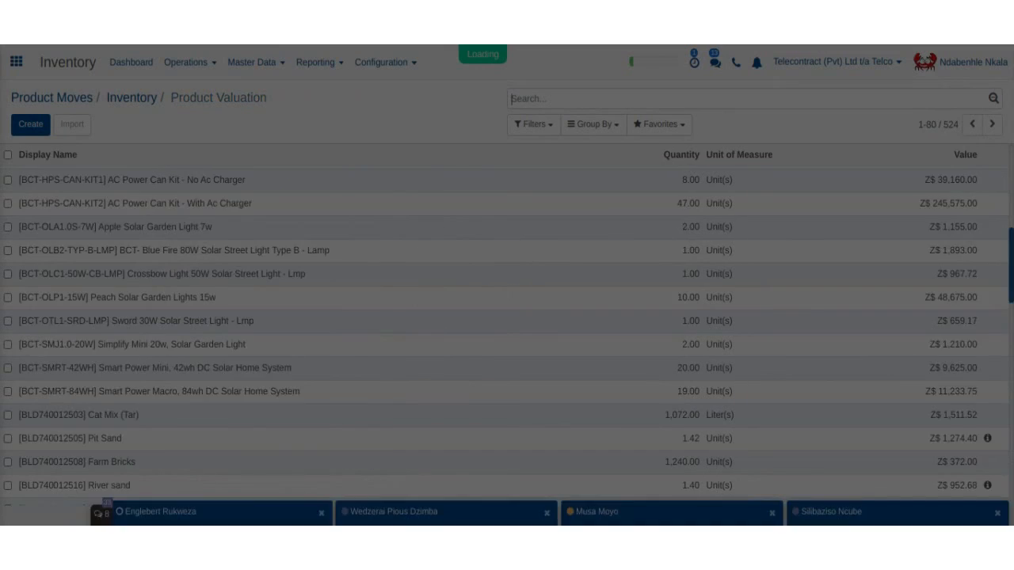
scroll(865, 352, down, 2)
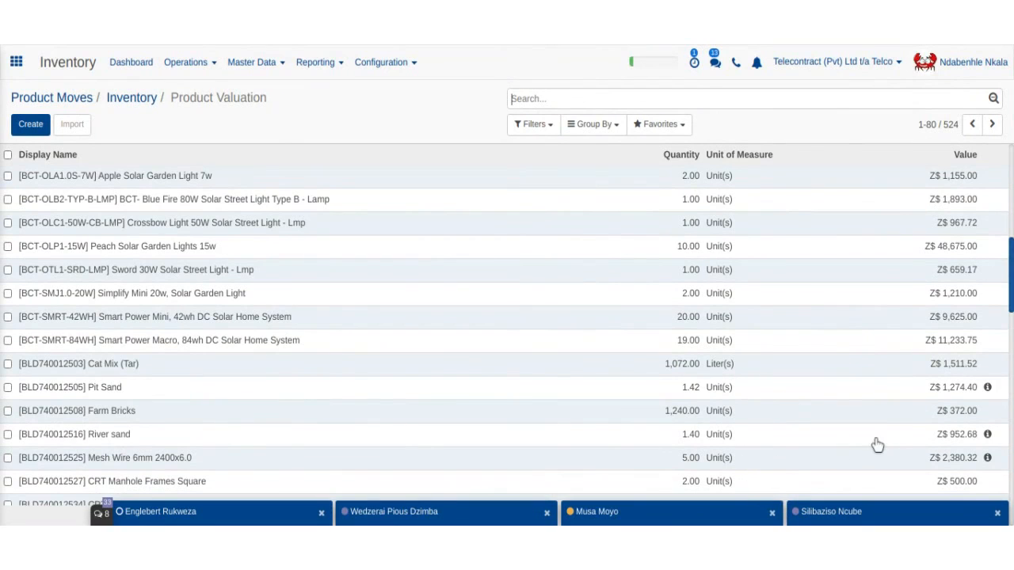
scroll(871, 439, up, 5)
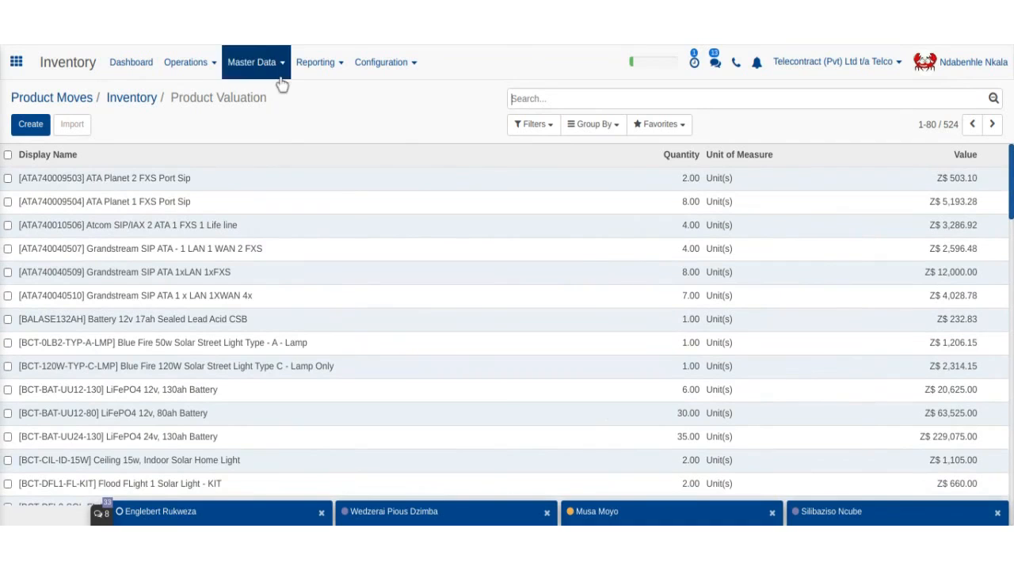
- Go to the Product Moves list filtered to Done, showing 14,767 records
click(316, 63)
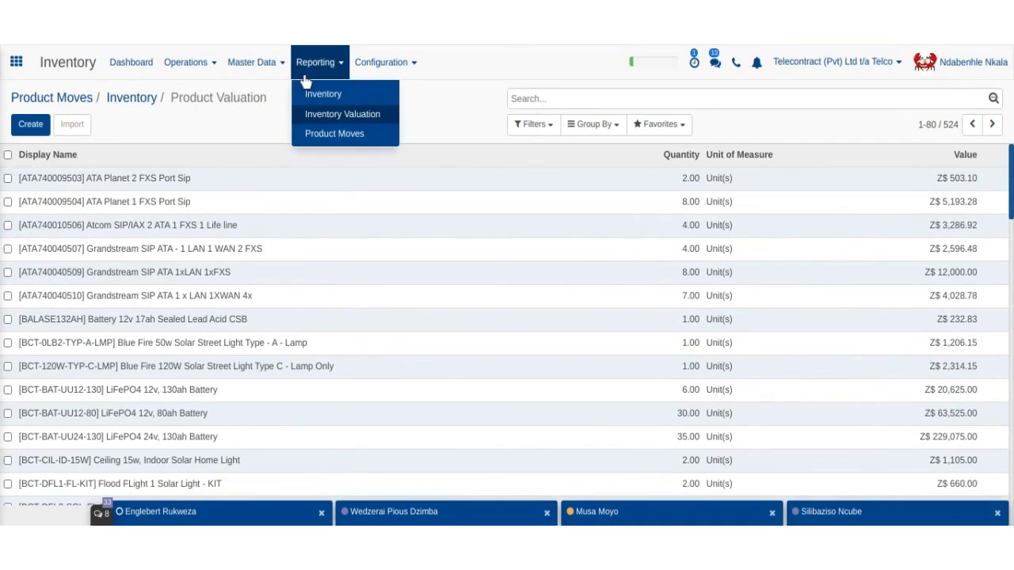
click(339, 133)
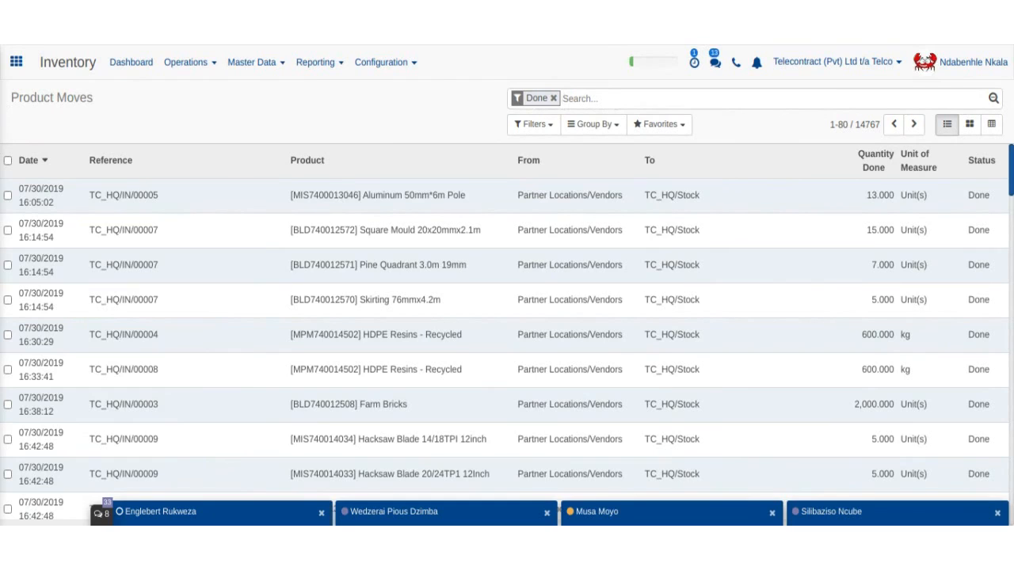
click(317, 68)
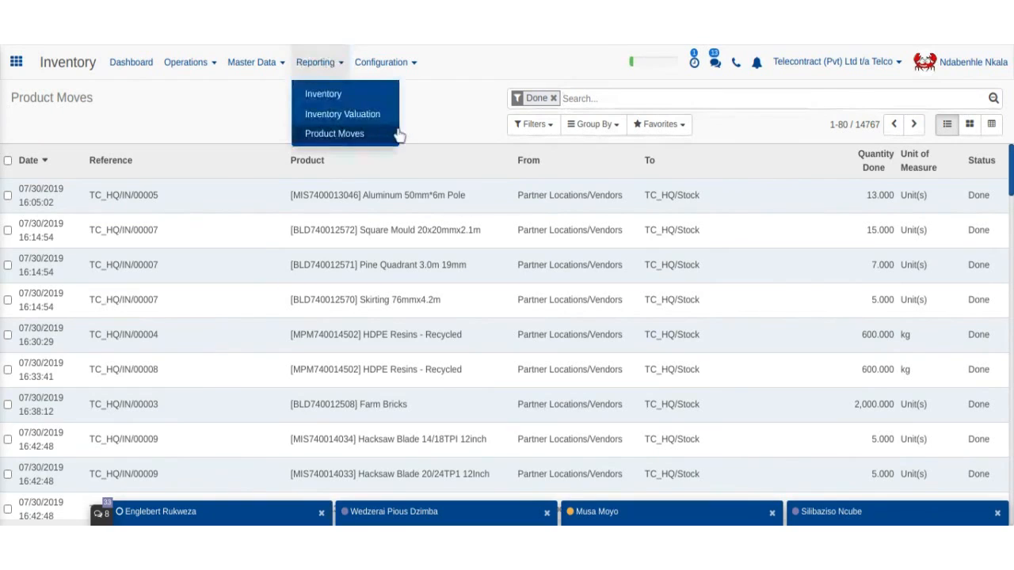
click(430, 118)
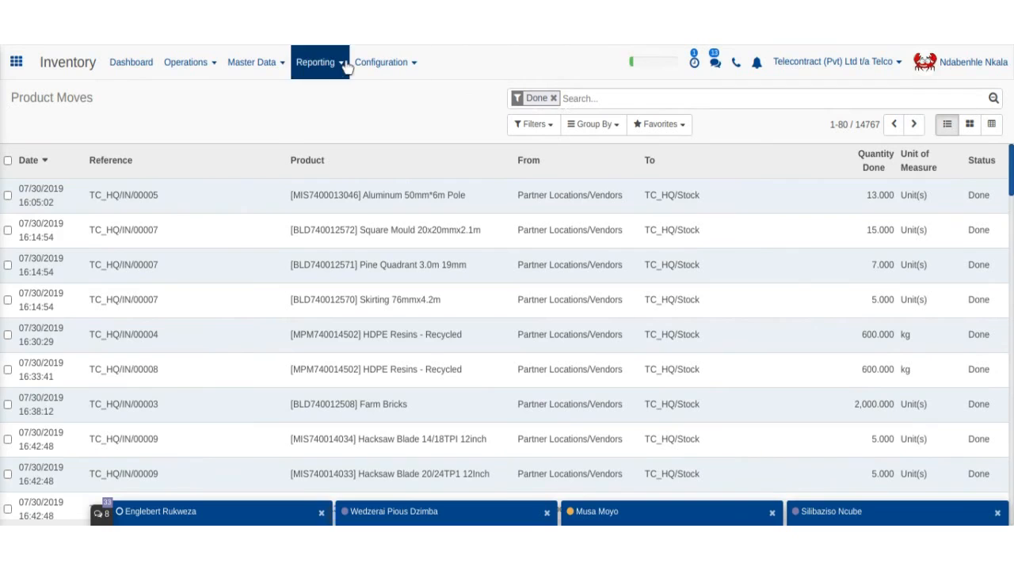
click(321, 64)
click(342, 133)
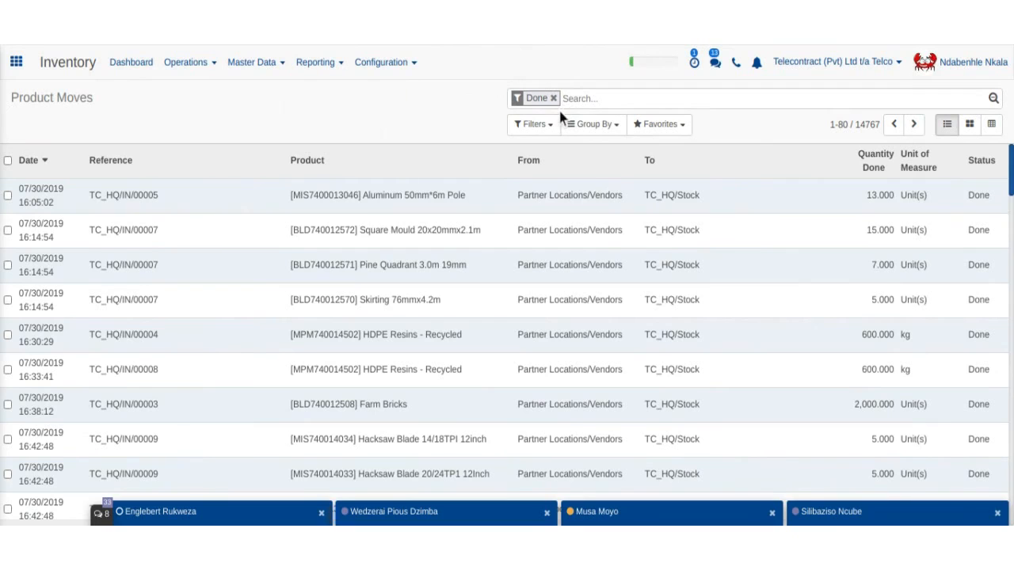
- Start a custom filter on the Date field using the 'is between' comparison
click(549, 129)
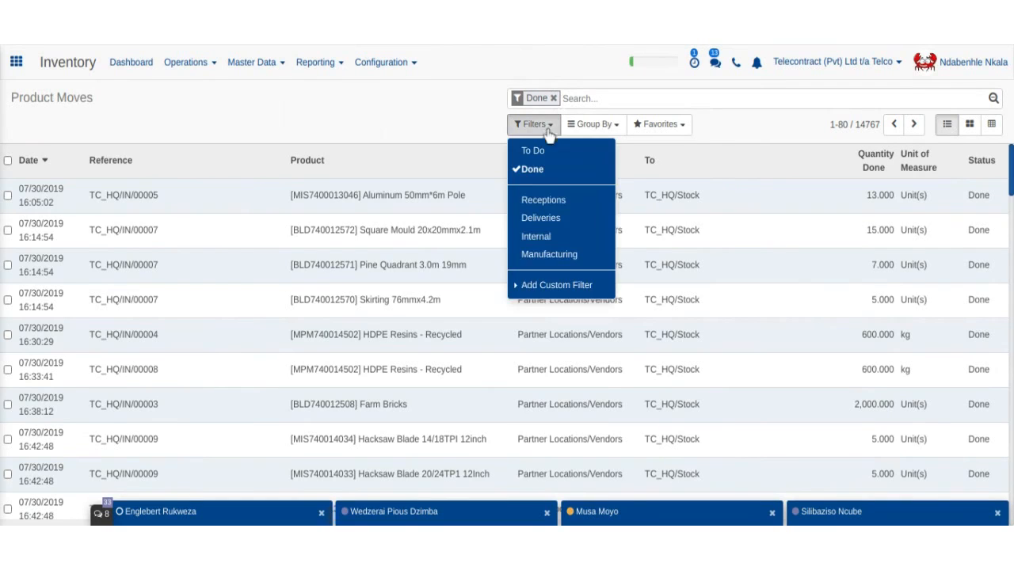
click(543, 286)
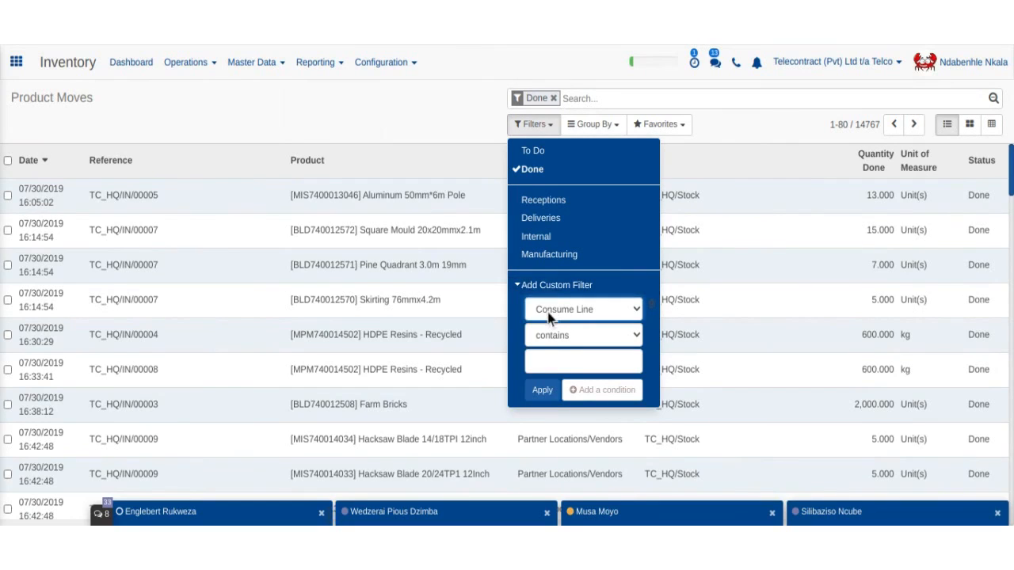
click(551, 279)
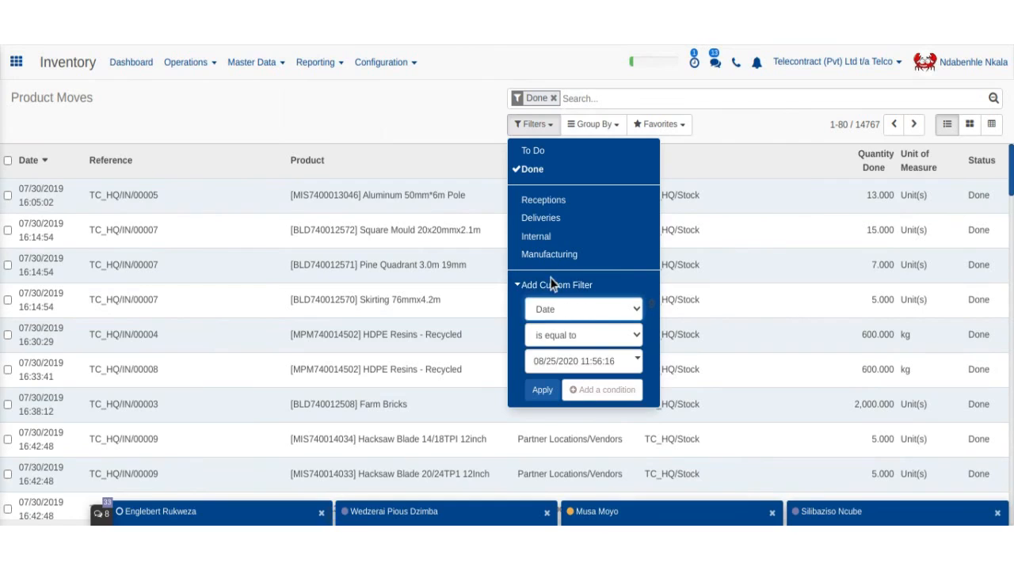
click(596, 331)
click(594, 245)
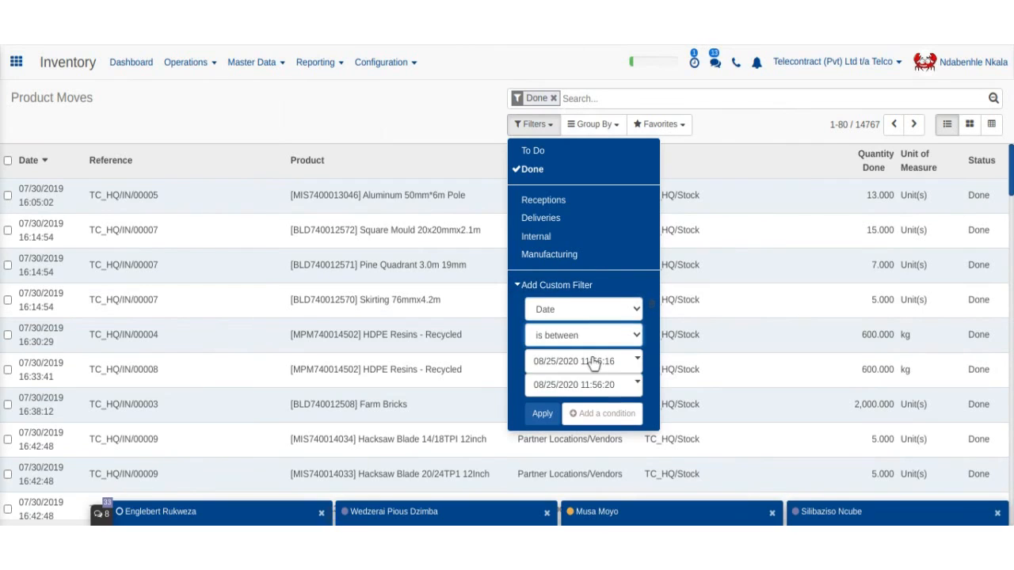
- Set the range start to 08/24/2020 00:56:16
click(594, 362)
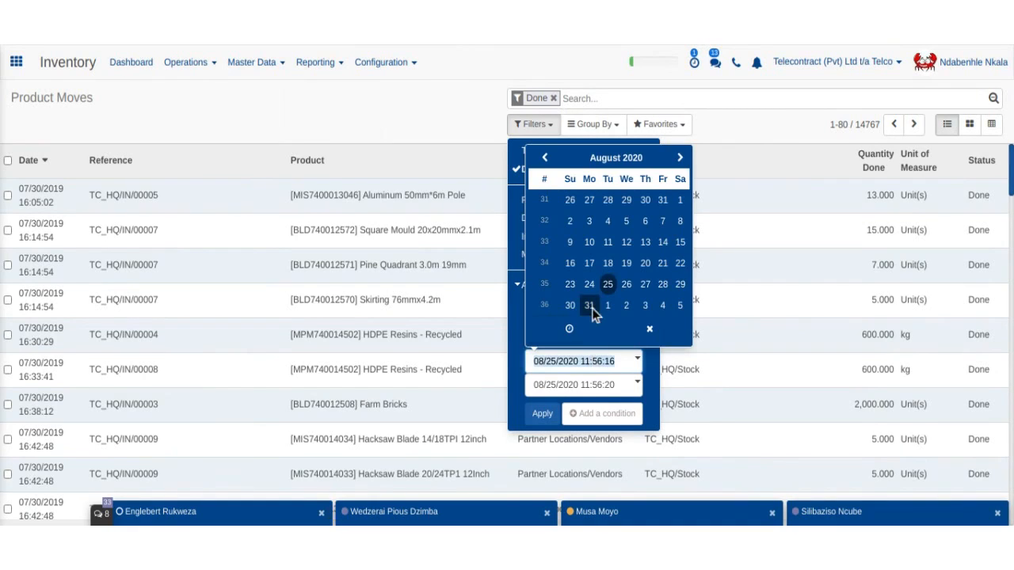
click(590, 287)
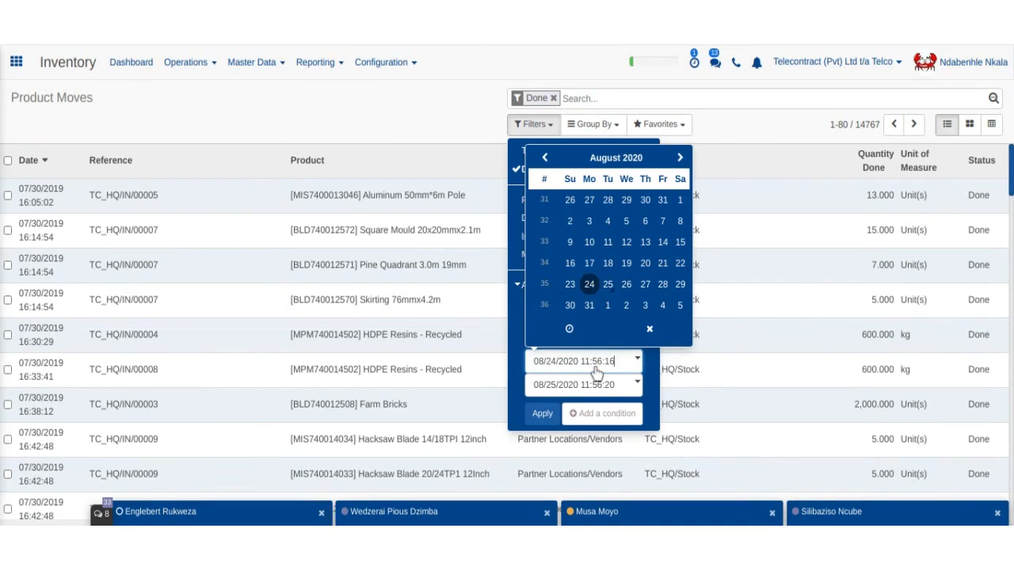
click(571, 328)
click(557, 254)
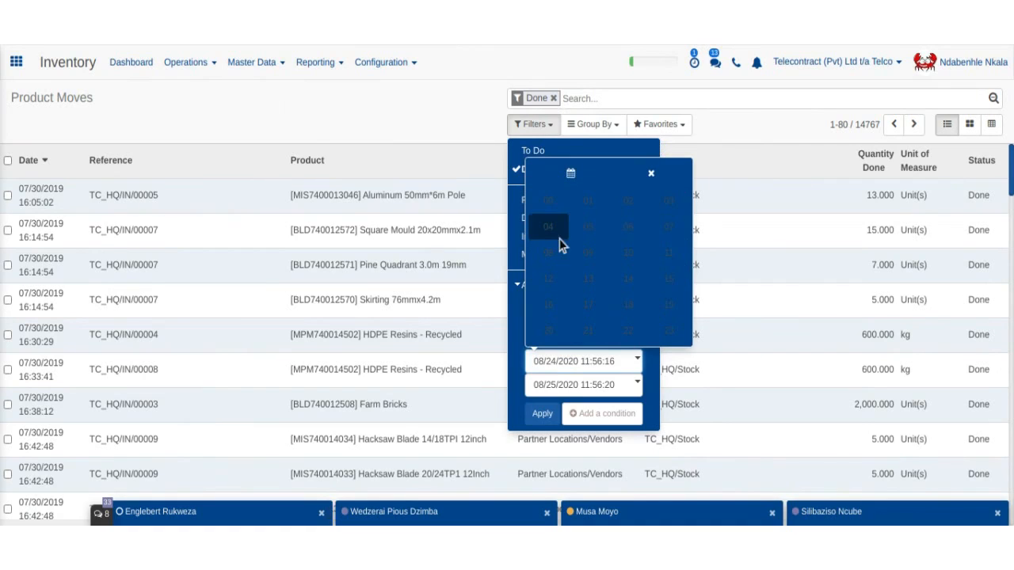
click(549, 202)
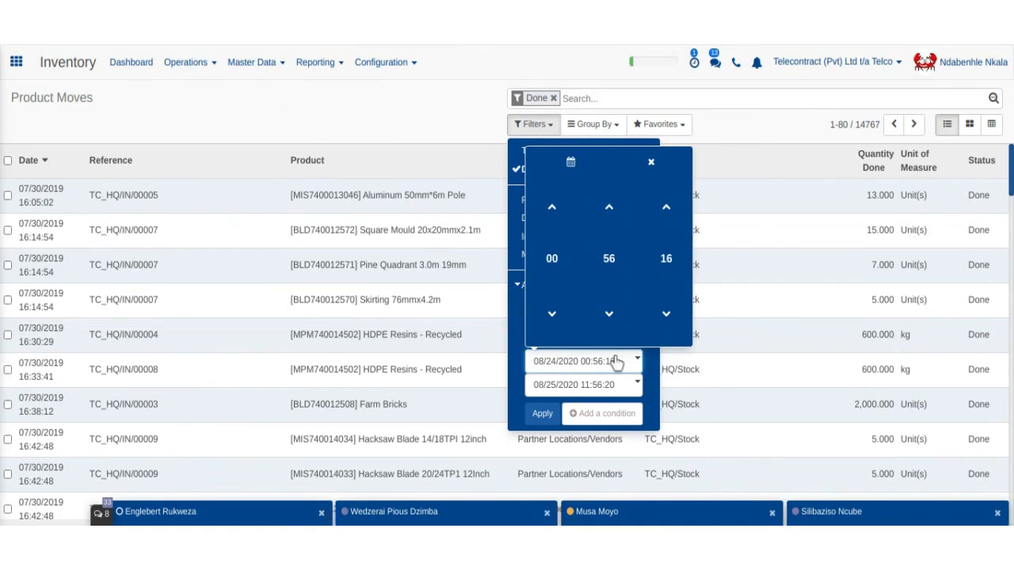
- Set the range end to 08/24/2020 17:56:20 and apply the filter
click(594, 386)
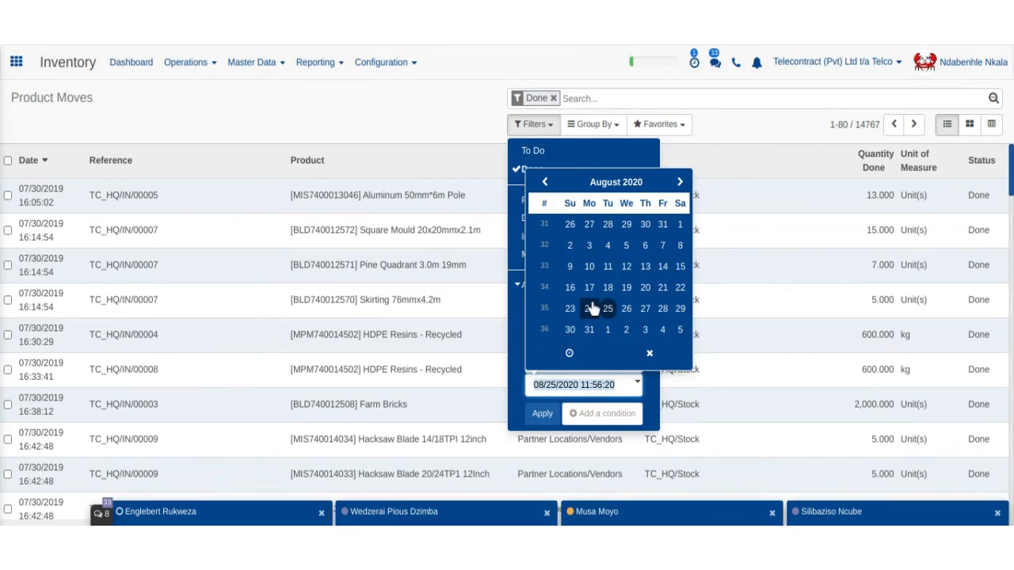
click(591, 309)
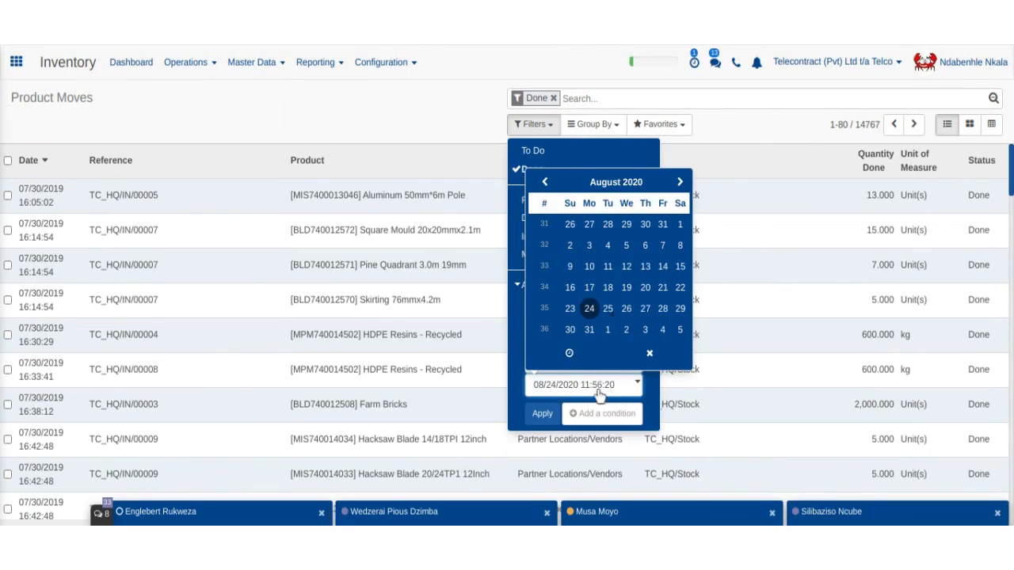
click(569, 353)
click(560, 297)
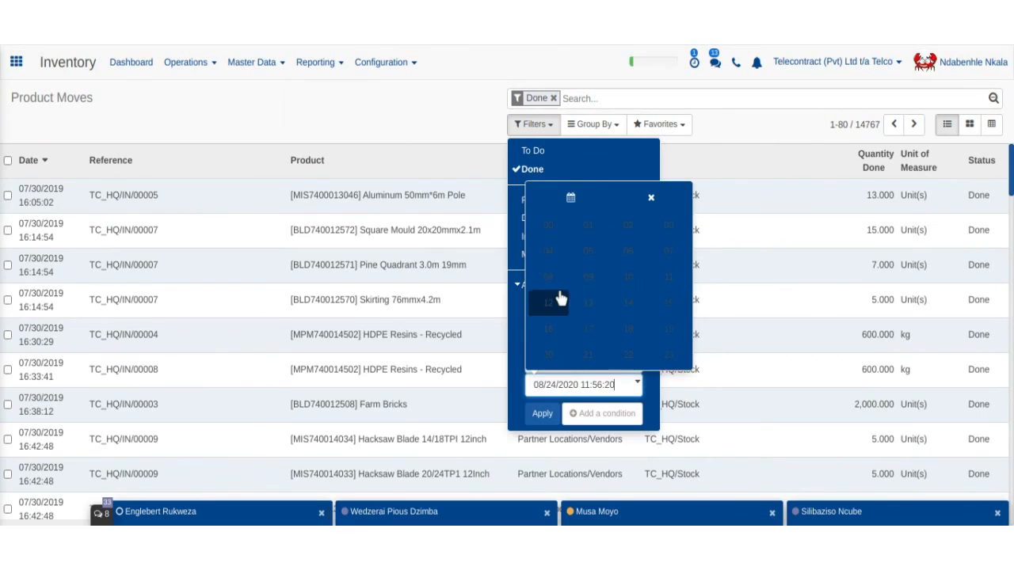
click(591, 333)
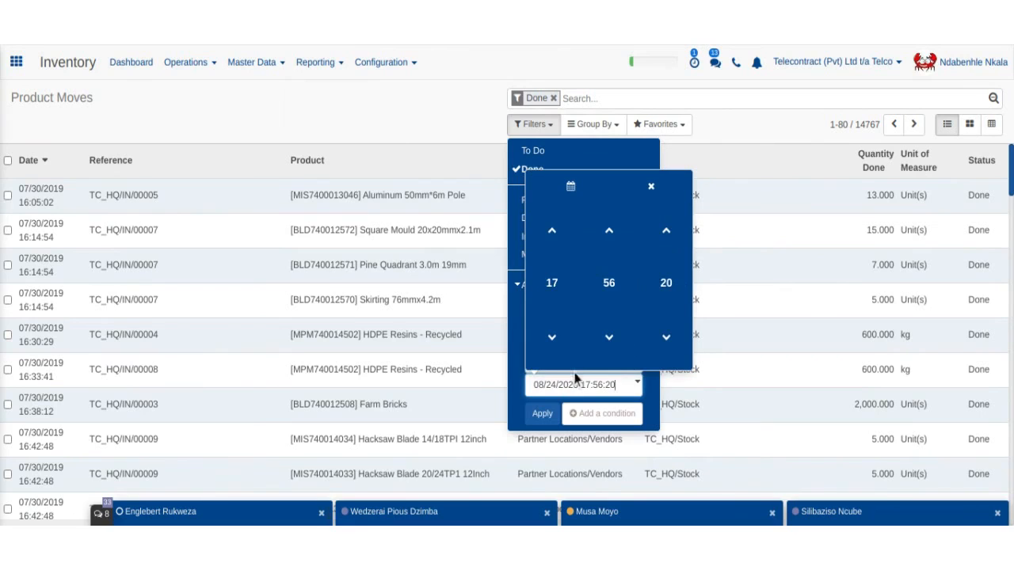
click(543, 415)
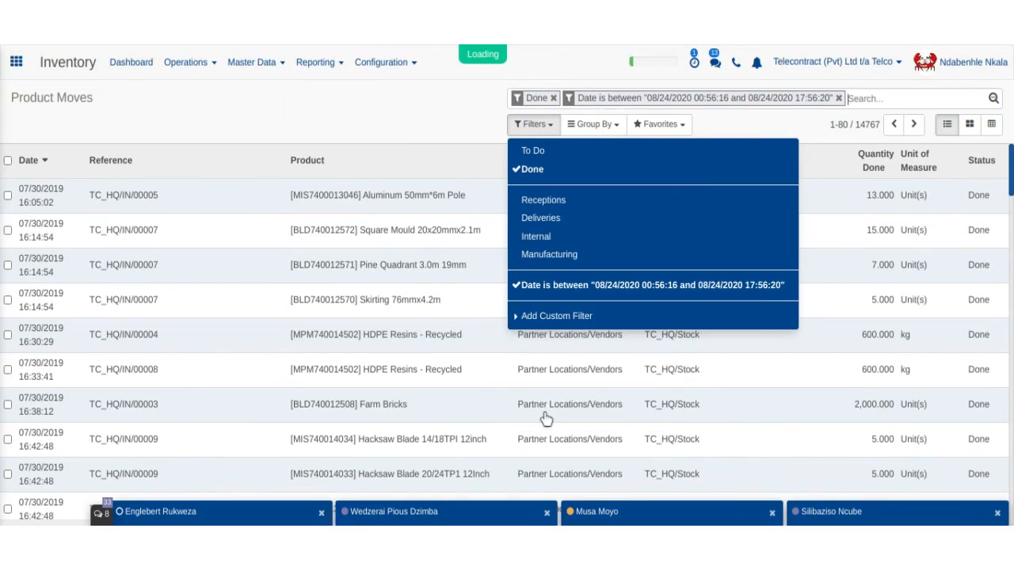
- Close the filter menu and review the 54 done moves dated 08/24/2020
click(438, 130)
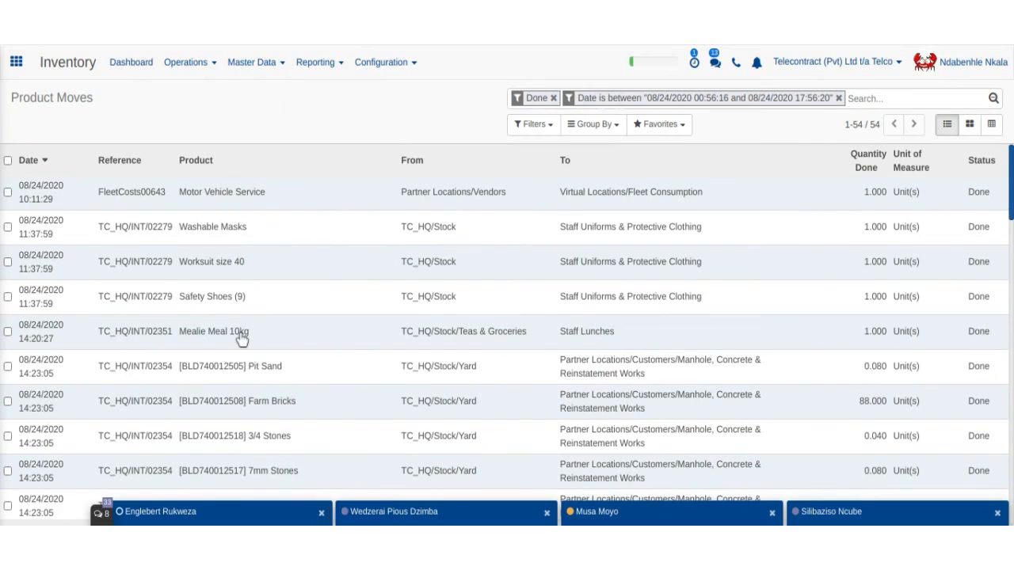
scroll(242, 351, down, 3)
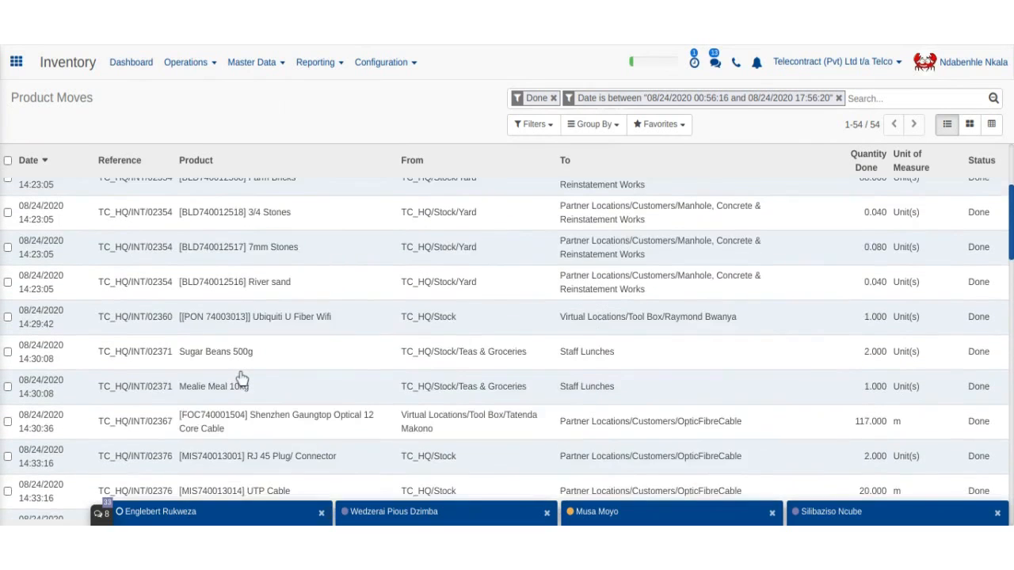
scroll(243, 379, up, 4)
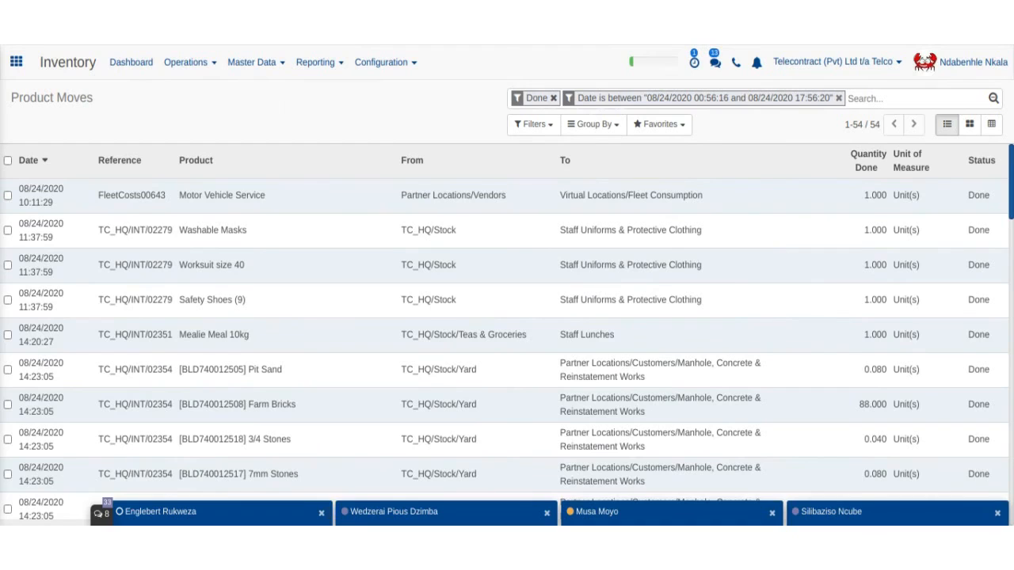
click(553, 98)
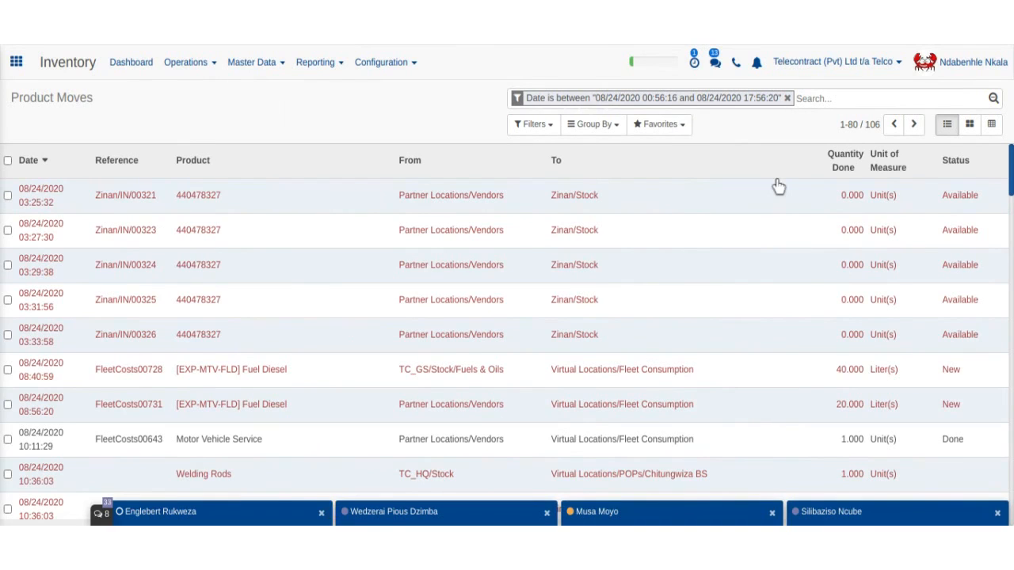
scroll(261, 244, down, 1)
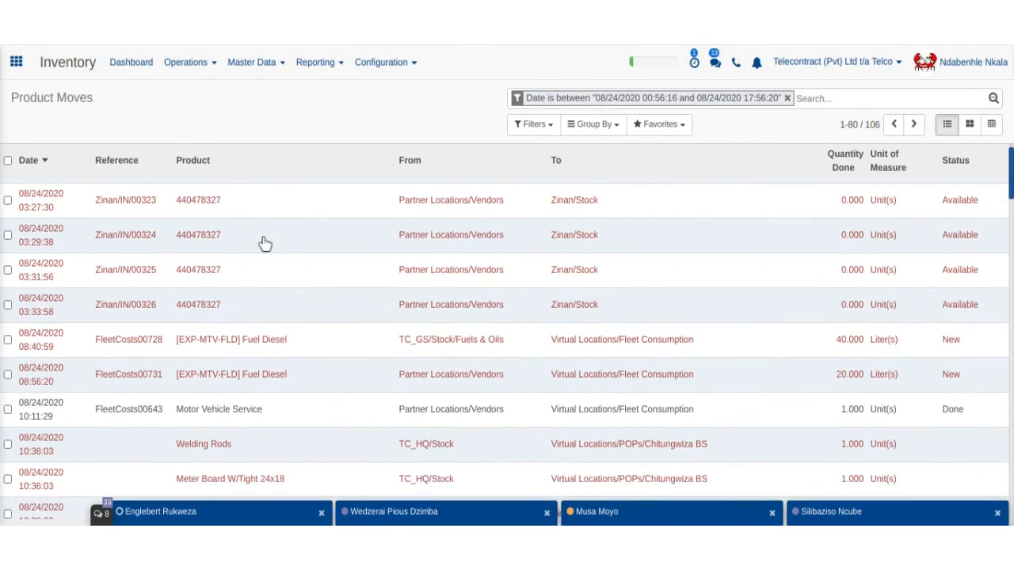
scroll(265, 244, up, 1)
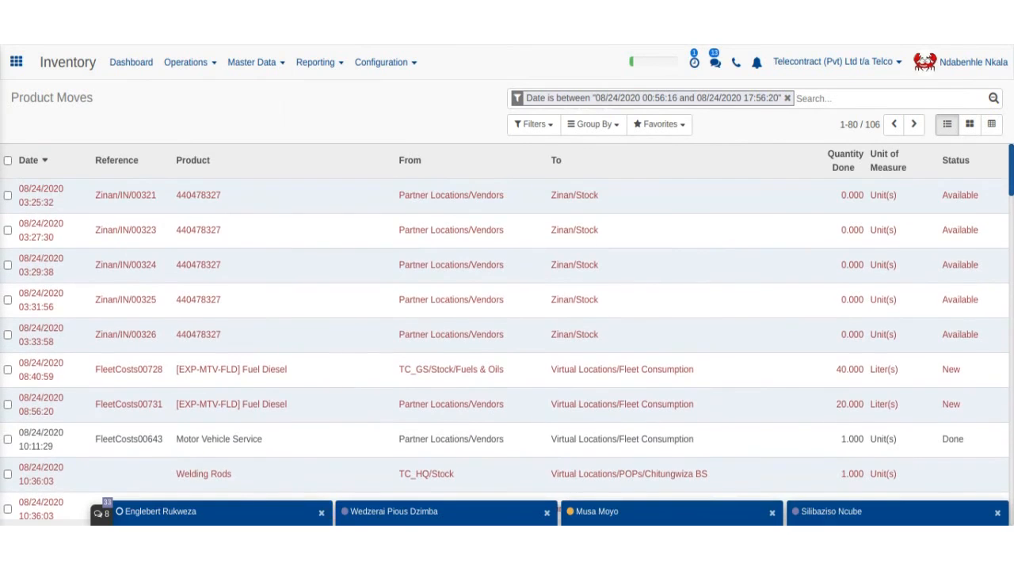
scroll(395, 273, down, 1)
scroll(395, 273, up, 1)
click(534, 124)
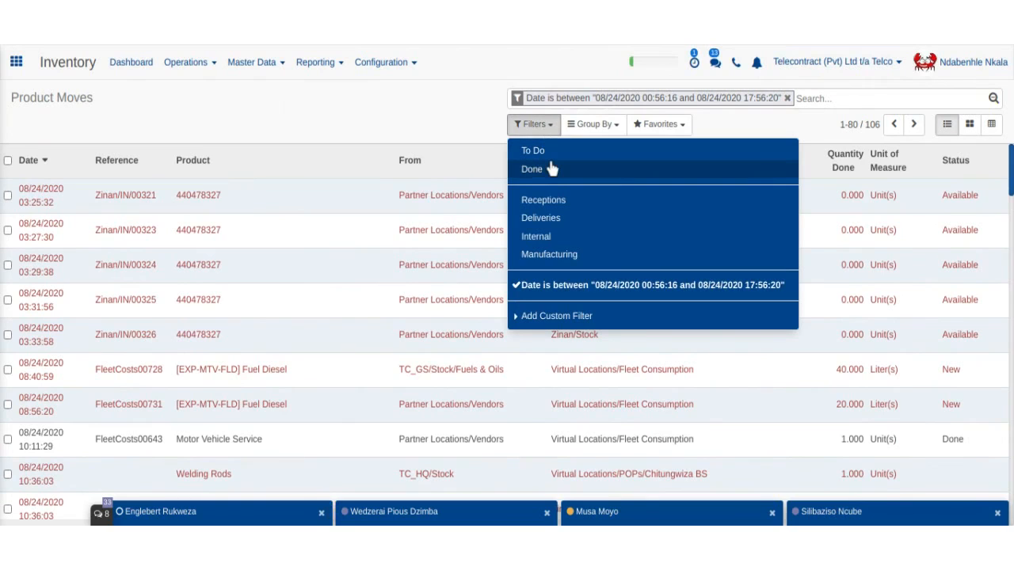
click(553, 168)
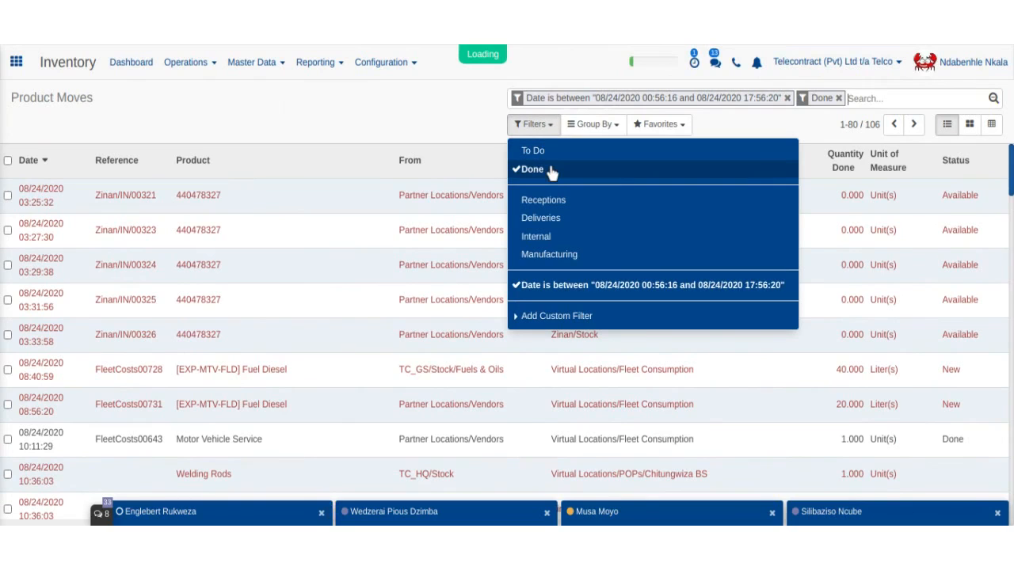
click(475, 121)
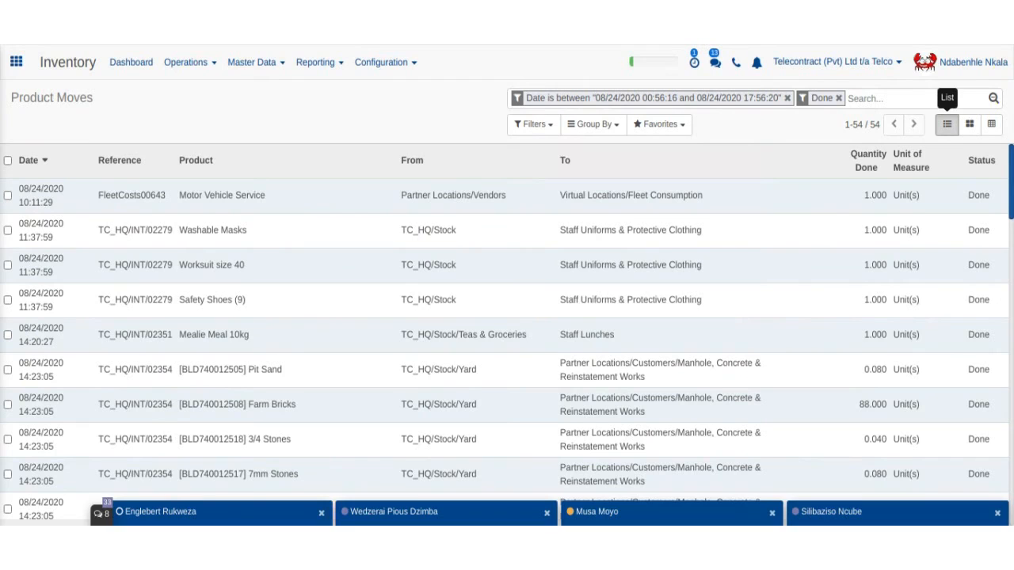
- Browse the 54 filtered moves as kanban cards, then switch to the pivot view
click(970, 127)
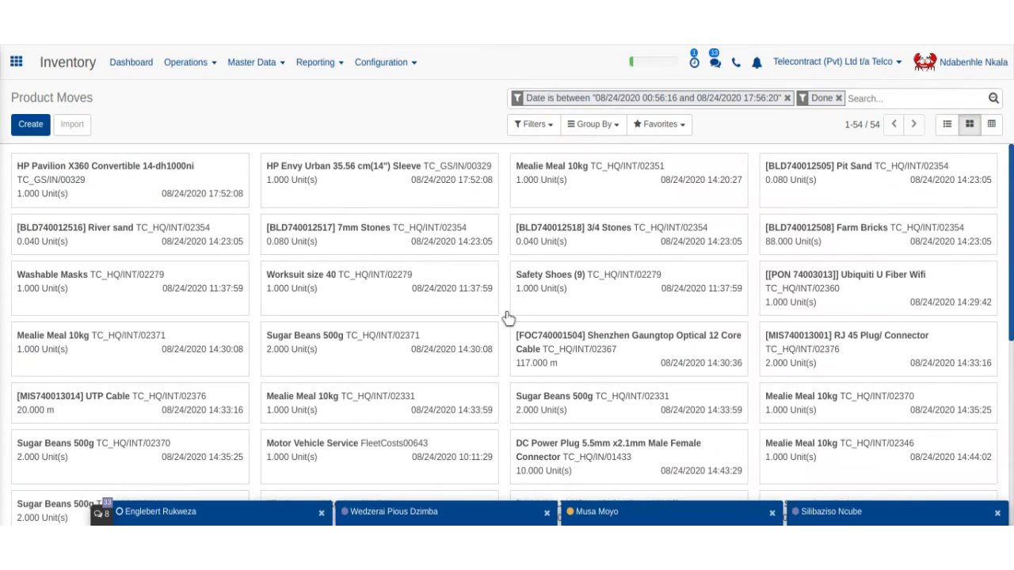
scroll(499, 265, down, 4)
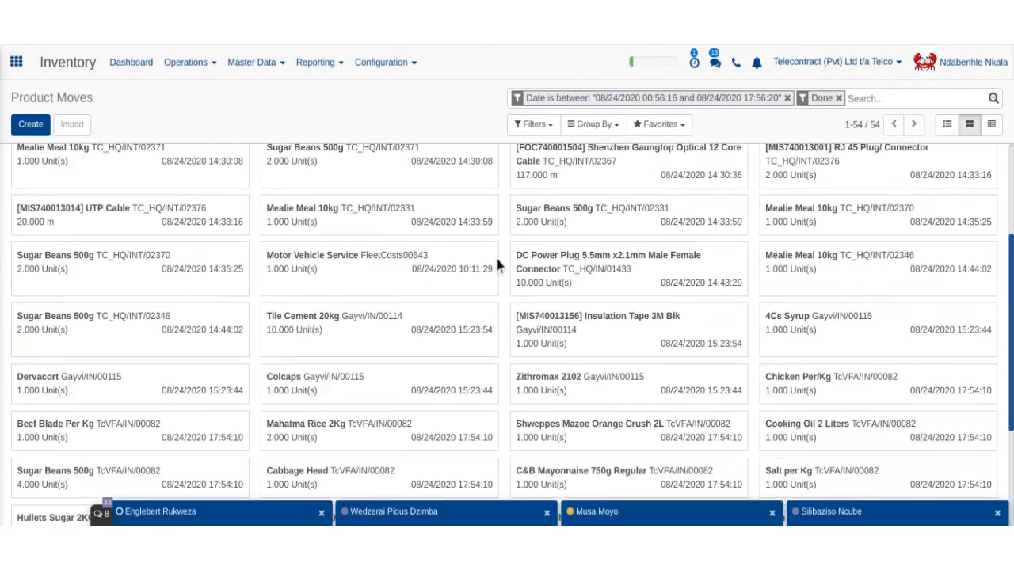
scroll(499, 265, up, 4)
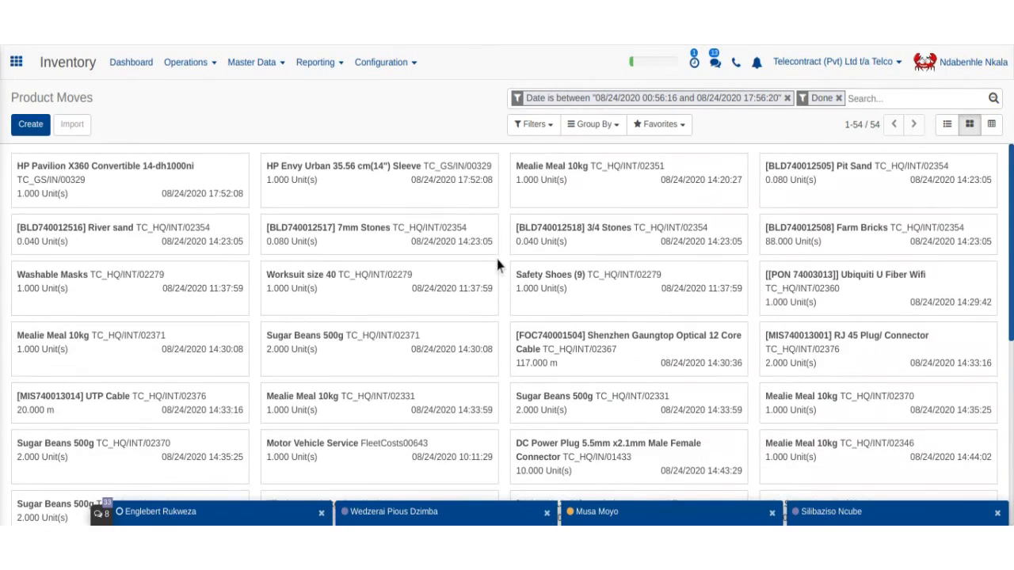
click(992, 125)
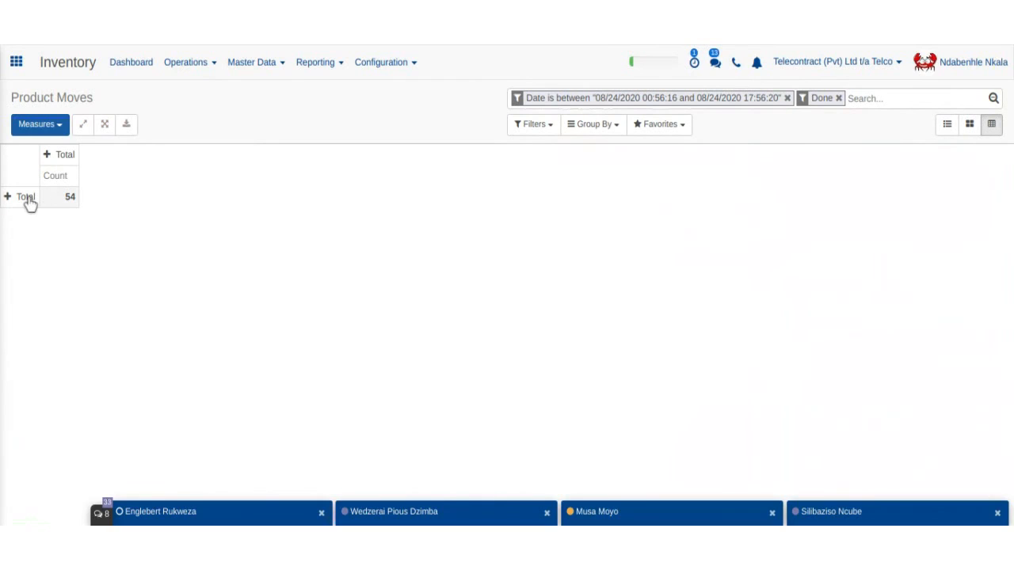
- Break the pivot's Total column down by Product and scroll across the columns
click(48, 155)
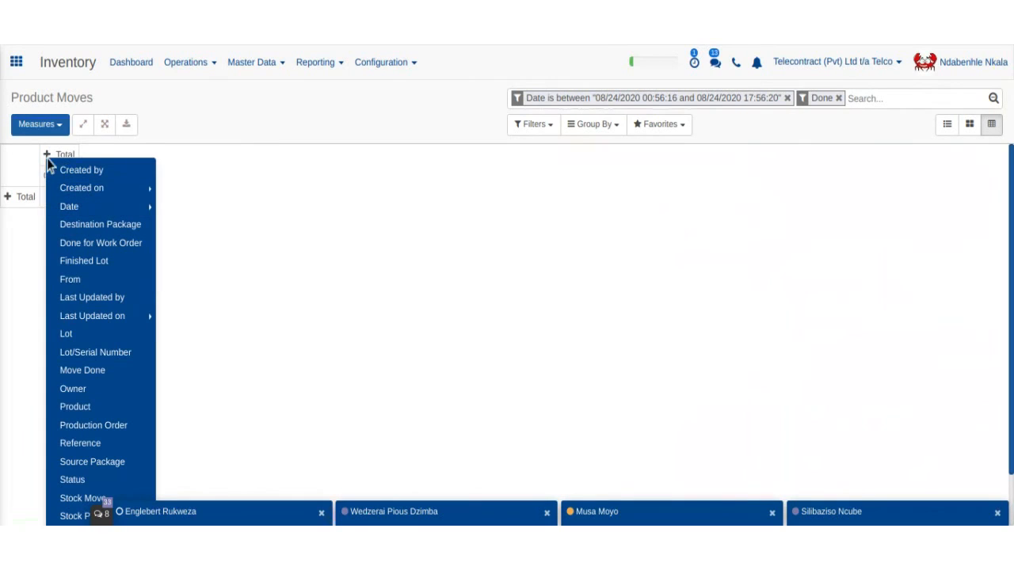
mouse_move(91, 204)
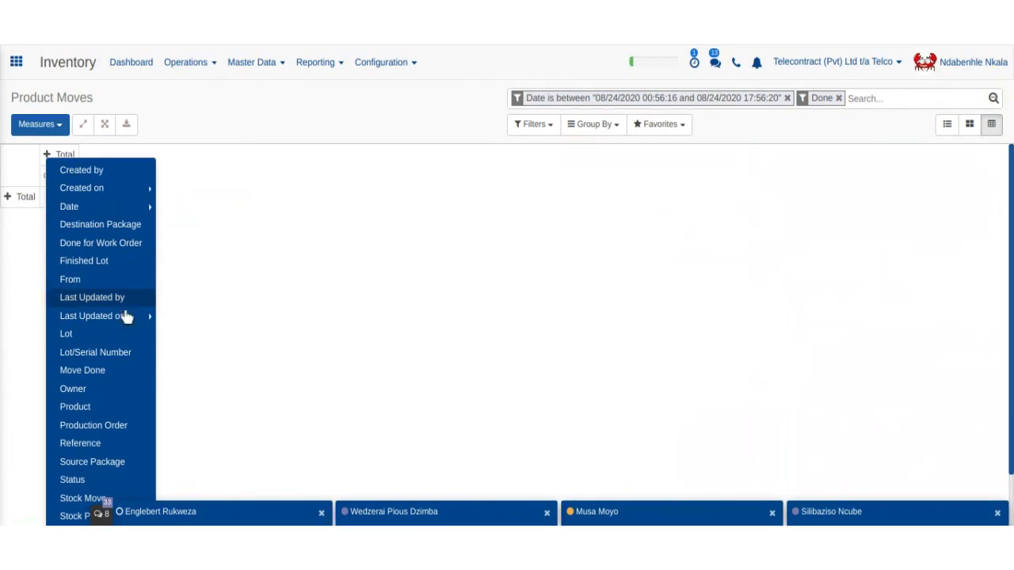
click(126, 407)
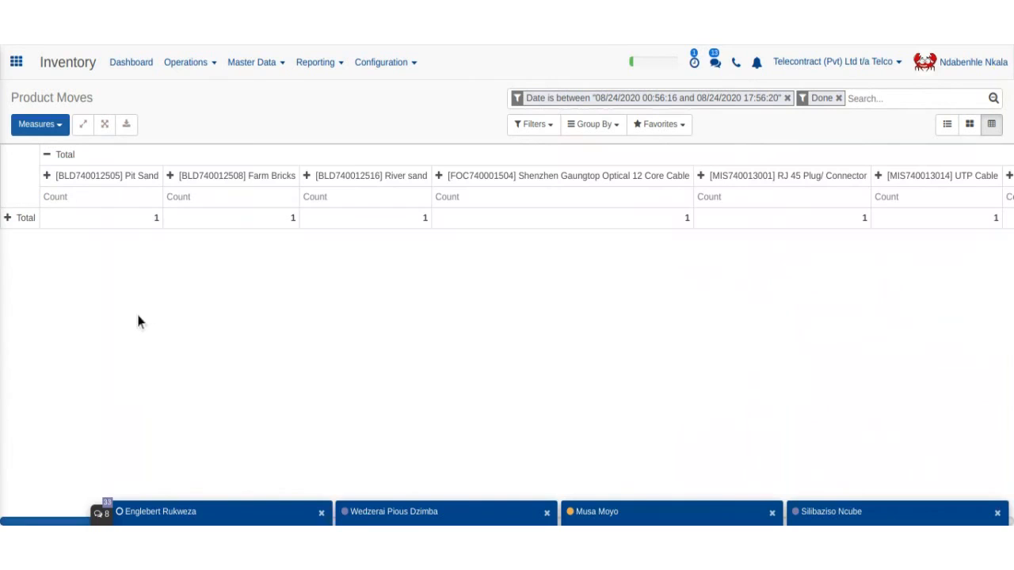
scroll(242, 254, right, 5)
scroll(241, 253, left, 5)
- Collapse the product columns and group the pivot rows by Product
click(48, 158)
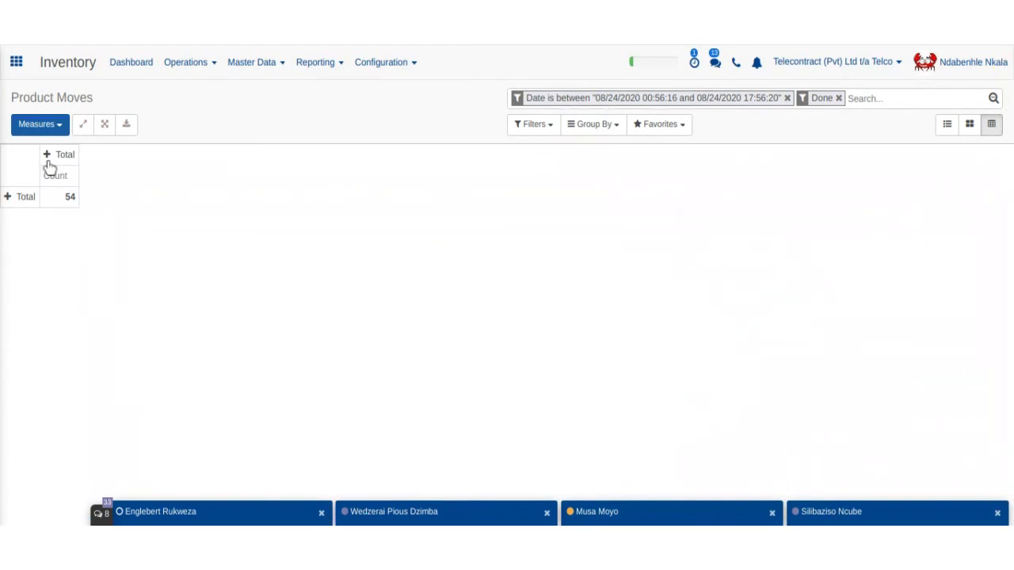
click(9, 198)
mouse_move(61, 231)
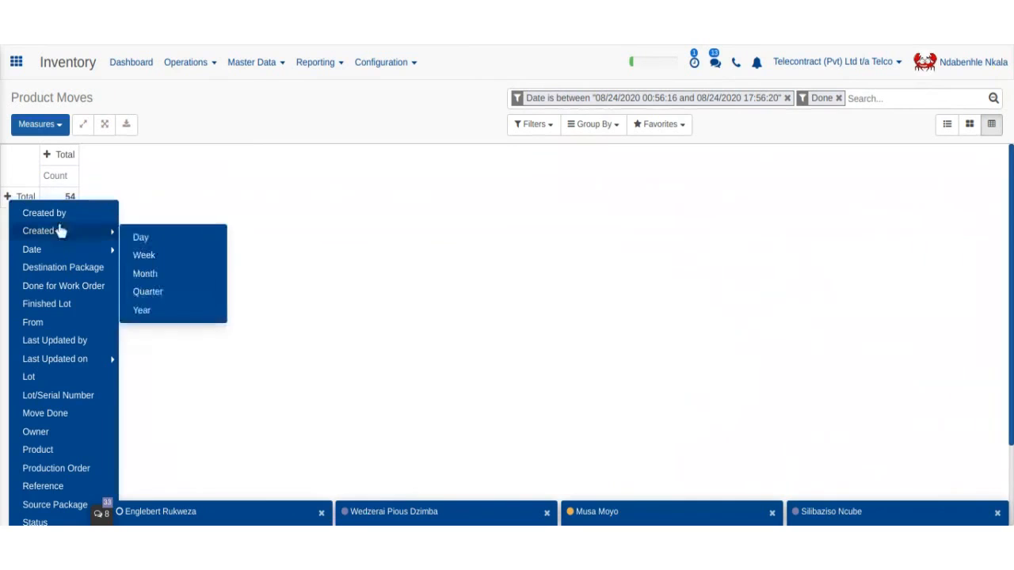
click(58, 450)
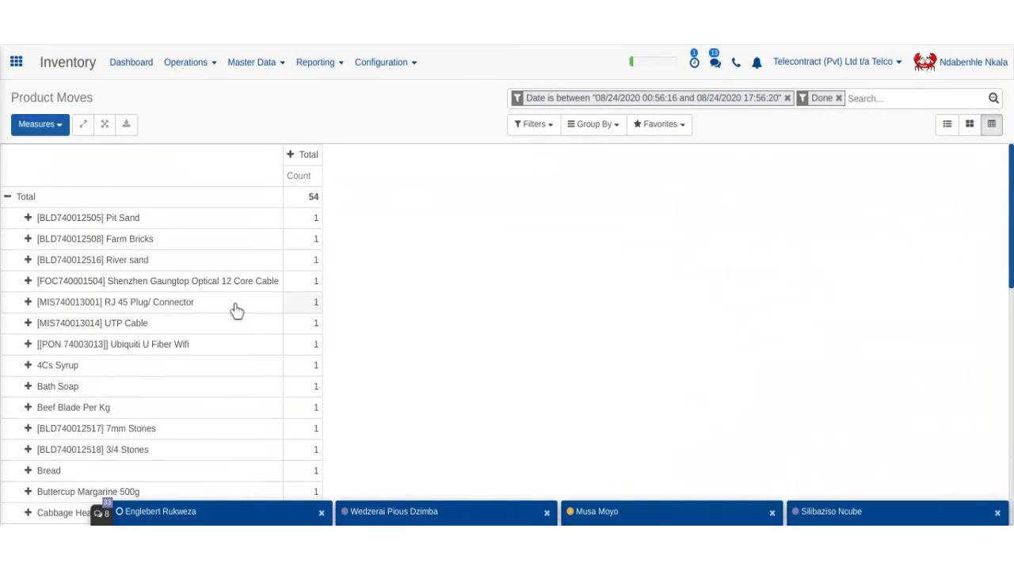
- Group the pivot columns by source location (From) instead of Owner
click(308, 160)
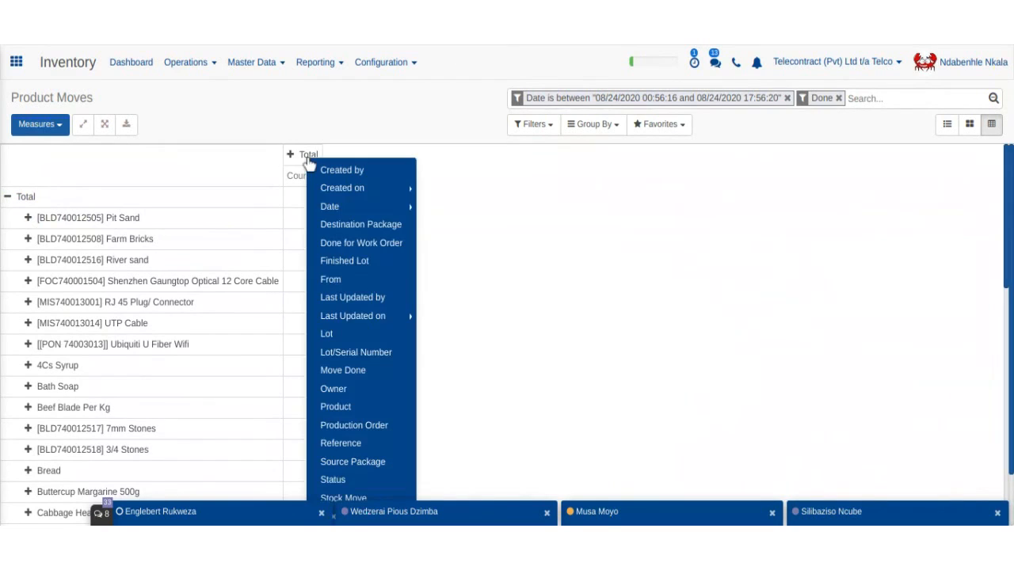
scroll(388, 282, down, 1)
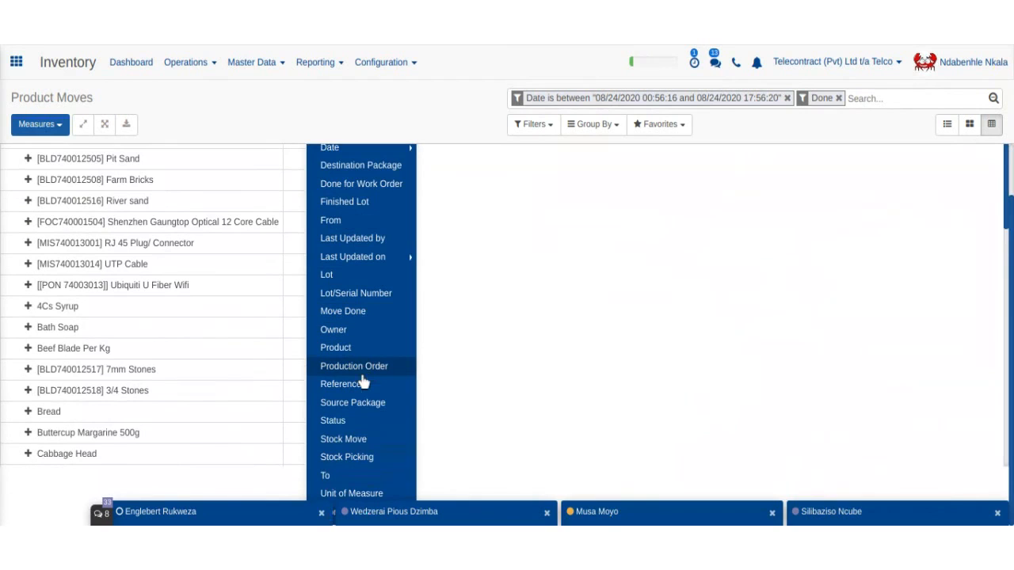
click(372, 331)
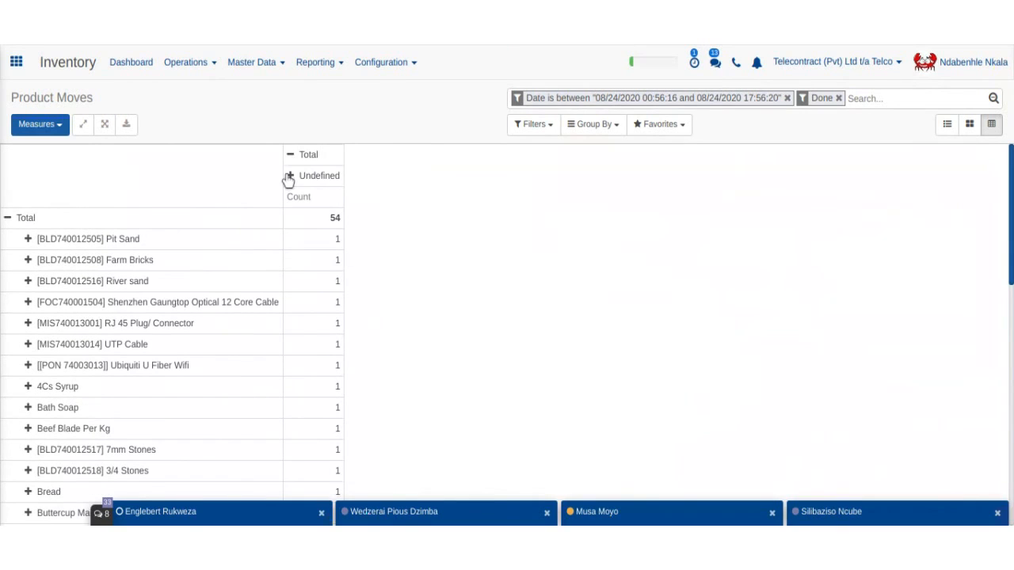
click(290, 164)
click(295, 169)
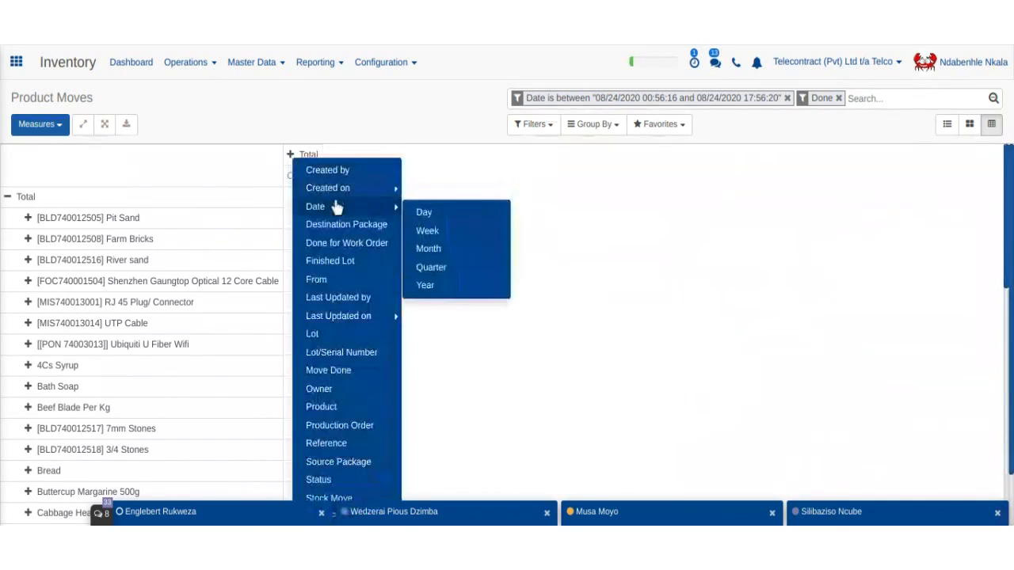
click(349, 282)
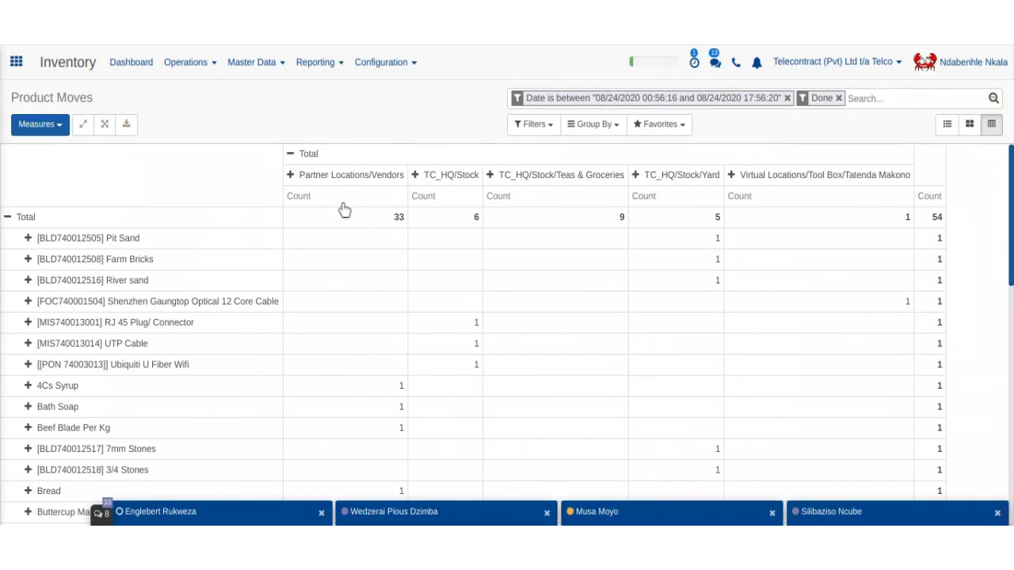
click(290, 175)
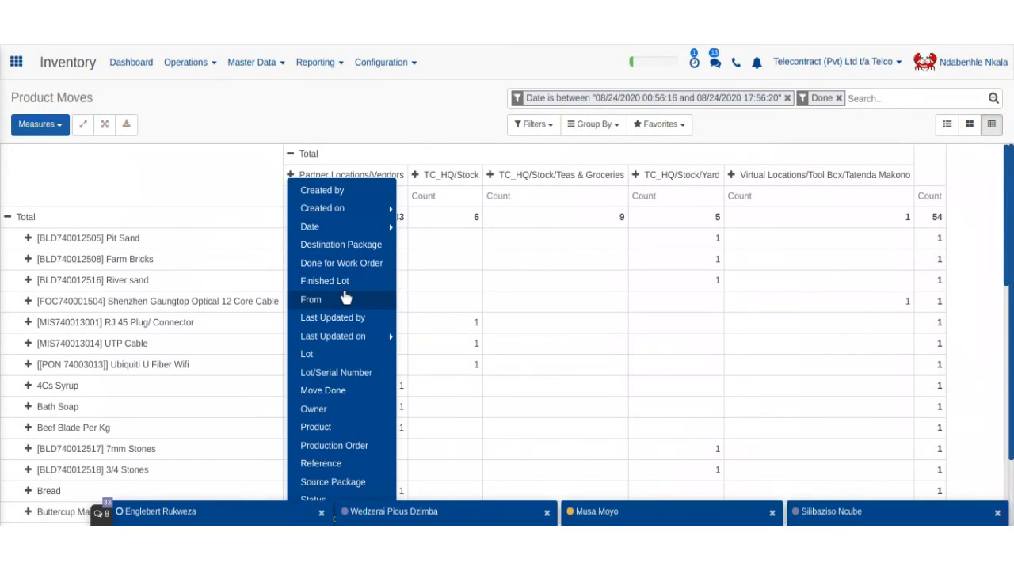
- Break Partner Locations/Vendors down by Reference, then expand every source-location column the same way
scroll(346, 309, down, 2)
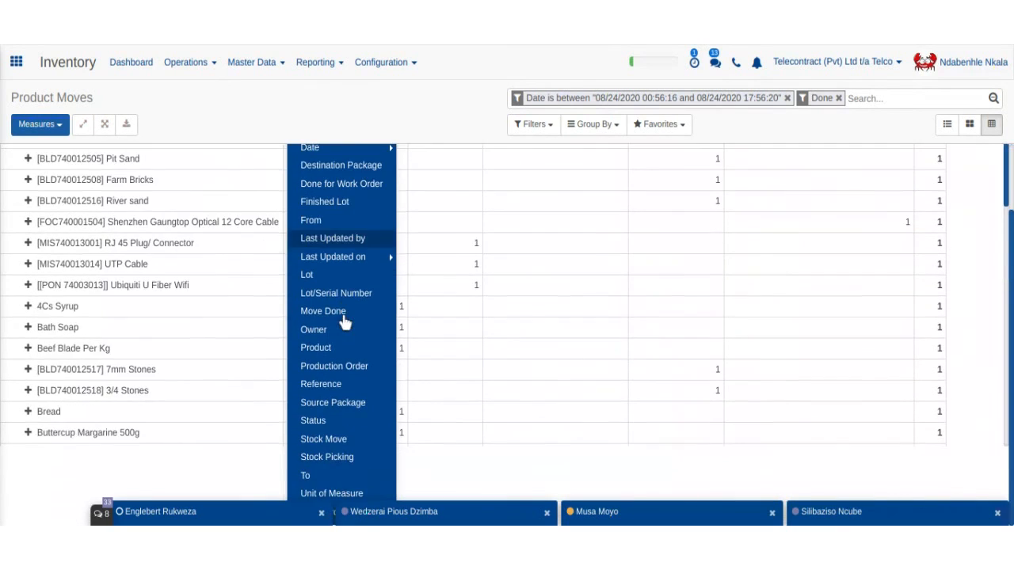
click(355, 390)
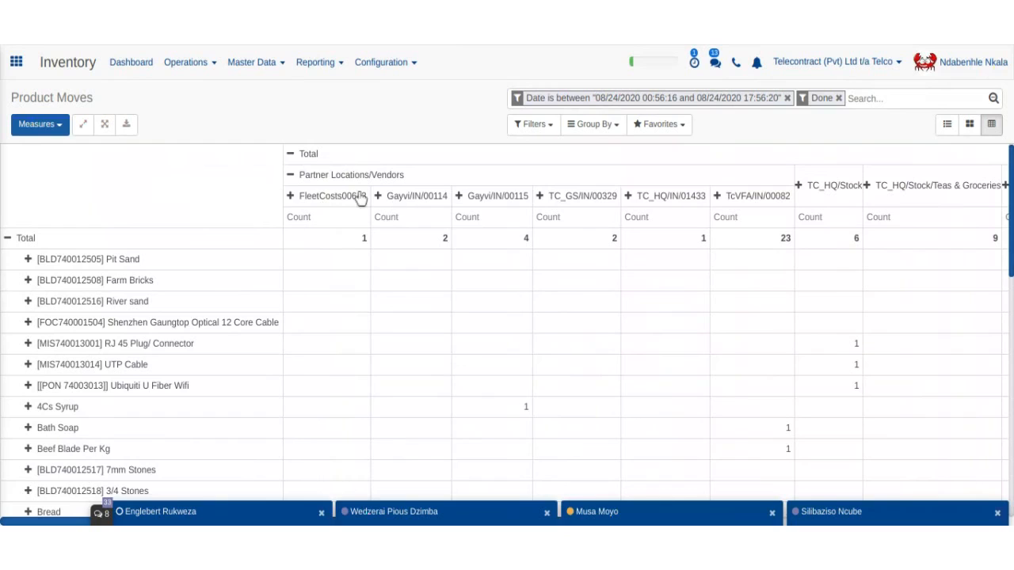
click(104, 125)
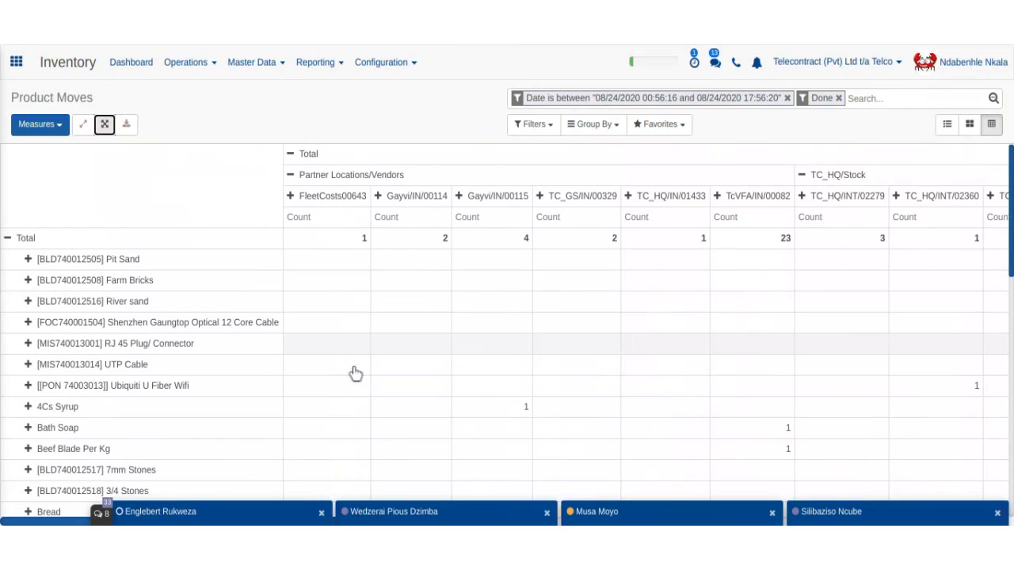
scroll(404, 301, down, 1)
scroll(397, 311, down, 1)
scroll(396, 310, up, 2)
scroll(396, 310, down, 4)
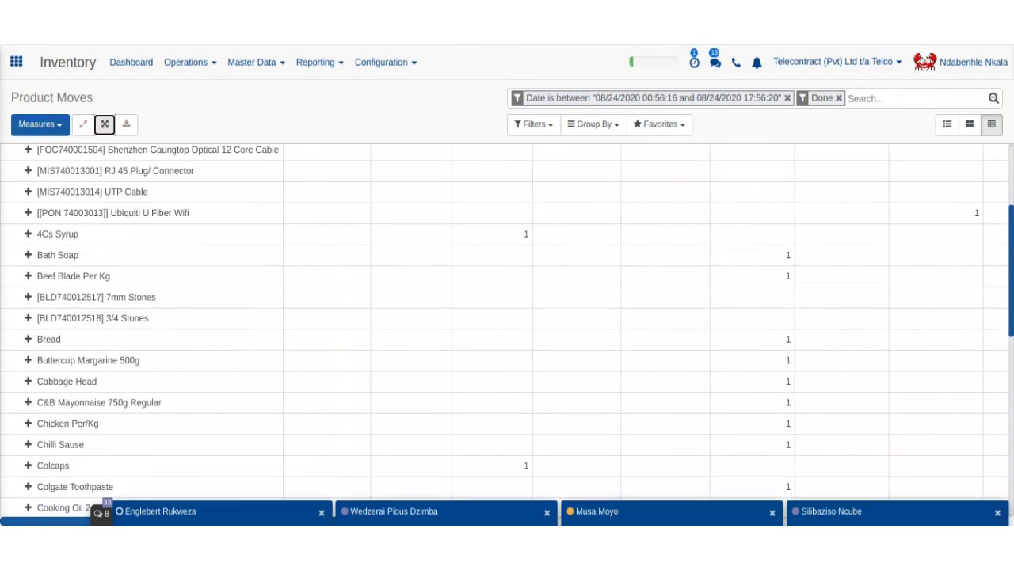
scroll(507, 324, up, 5)
scroll(507, 325, right, 10)
scroll(344, 299, left, 10)
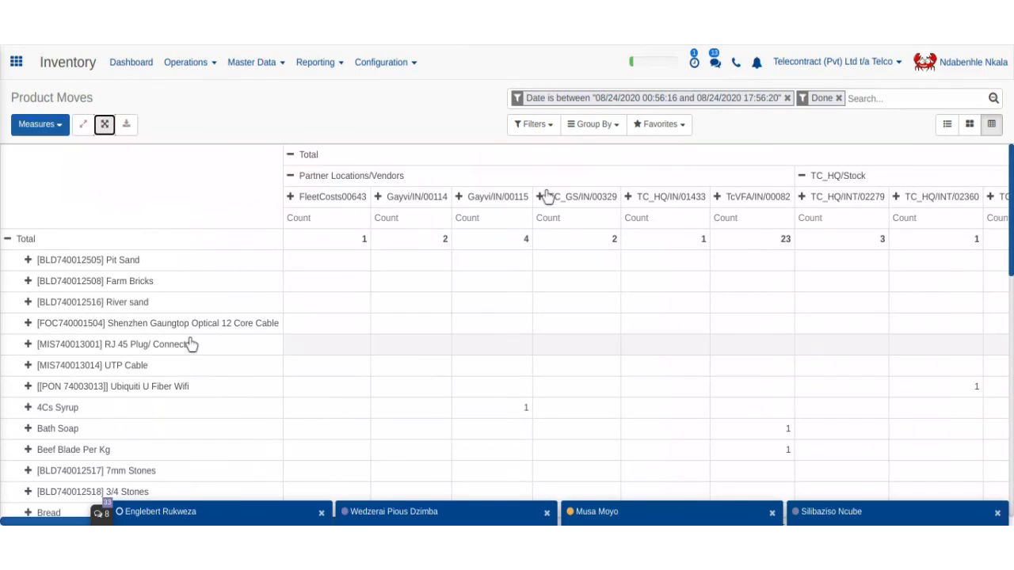
scroll(373, 258, down, 2)
scroll(376, 260, up, 2)
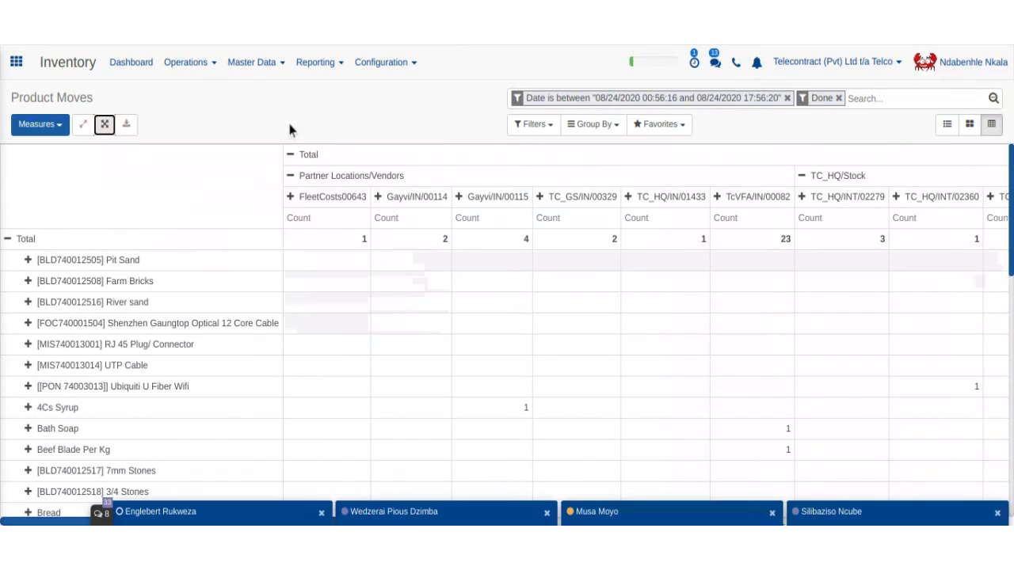
- Open the Inventory report and retrieve the current inventory quantities, showing on-hand stock per product
click(329, 73)
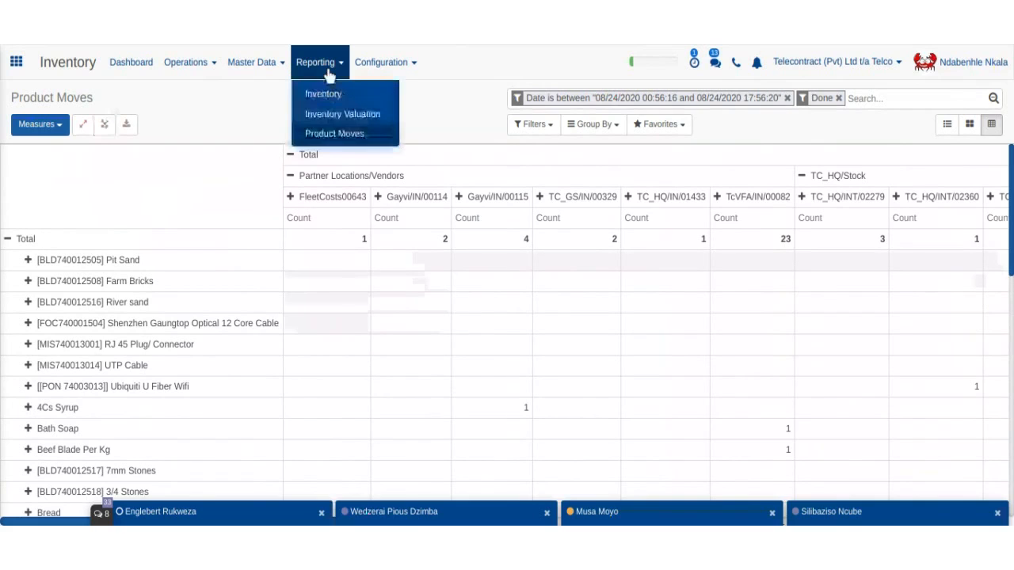
click(446, 99)
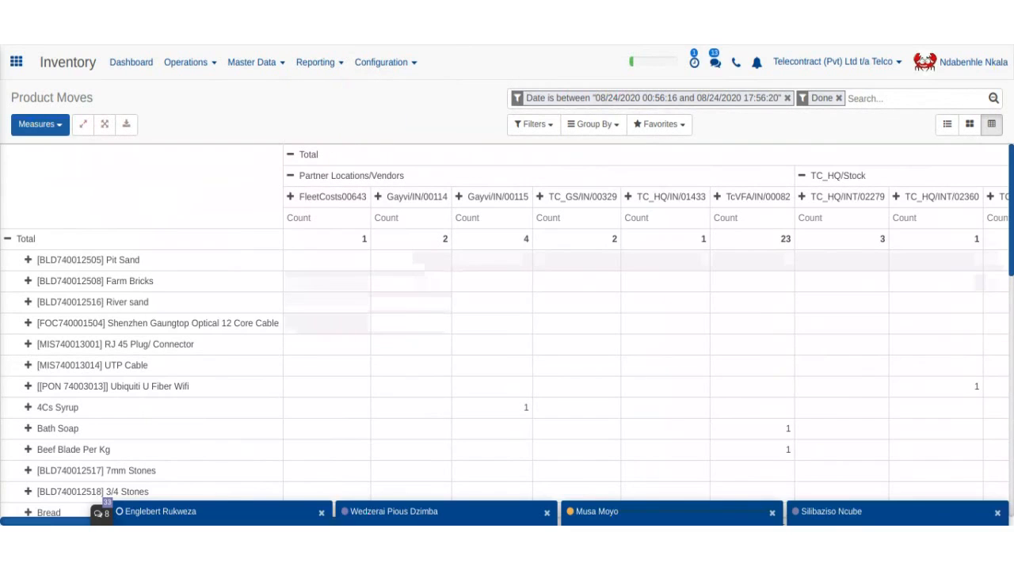
click(327, 75)
click(331, 95)
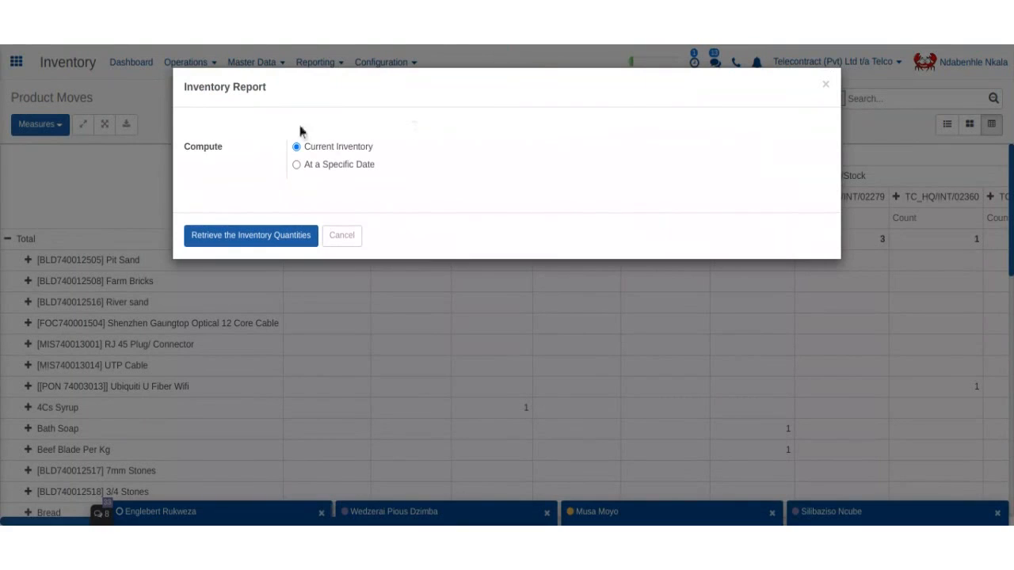
click(345, 235)
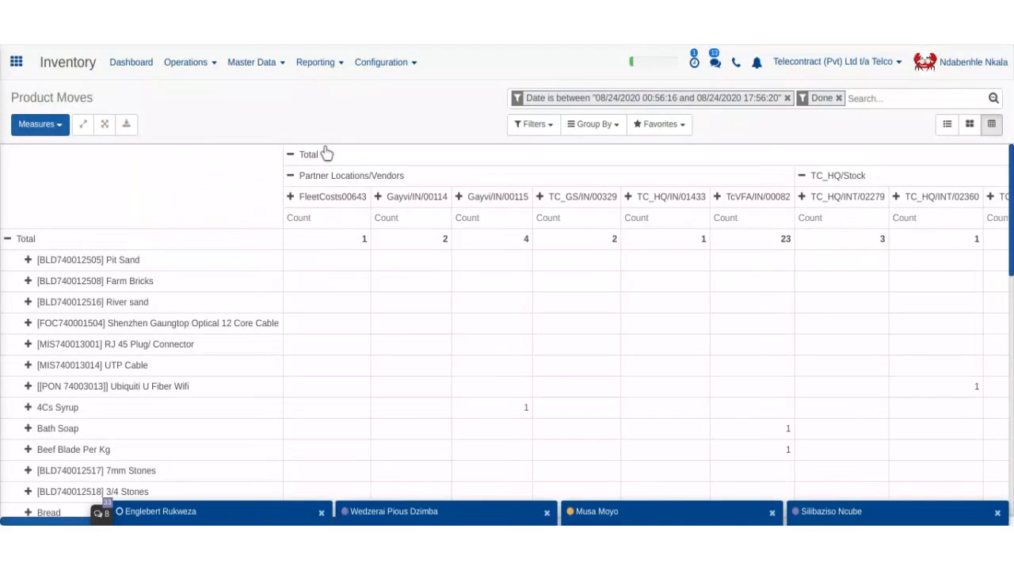
click(317, 61)
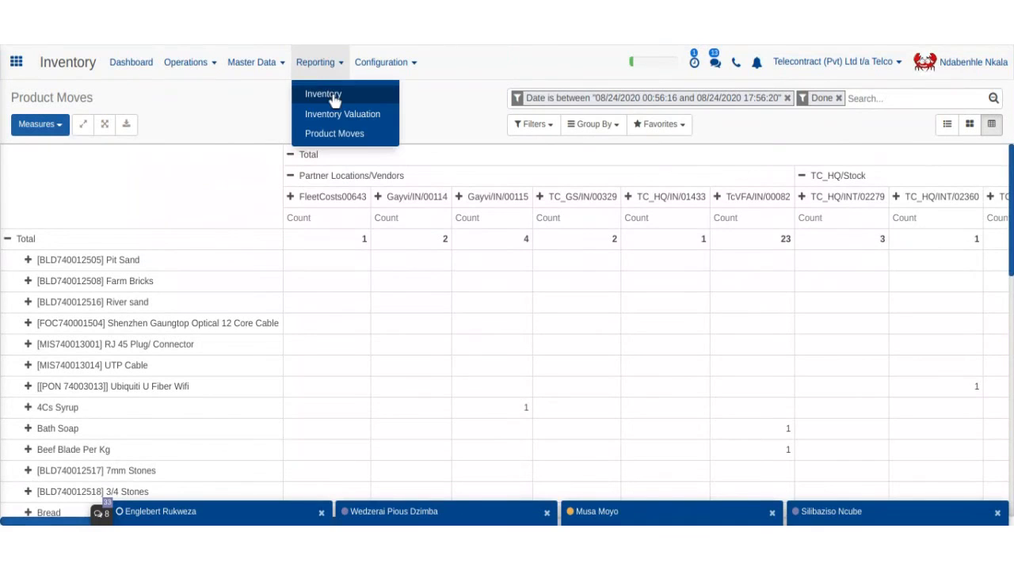
click(333, 95)
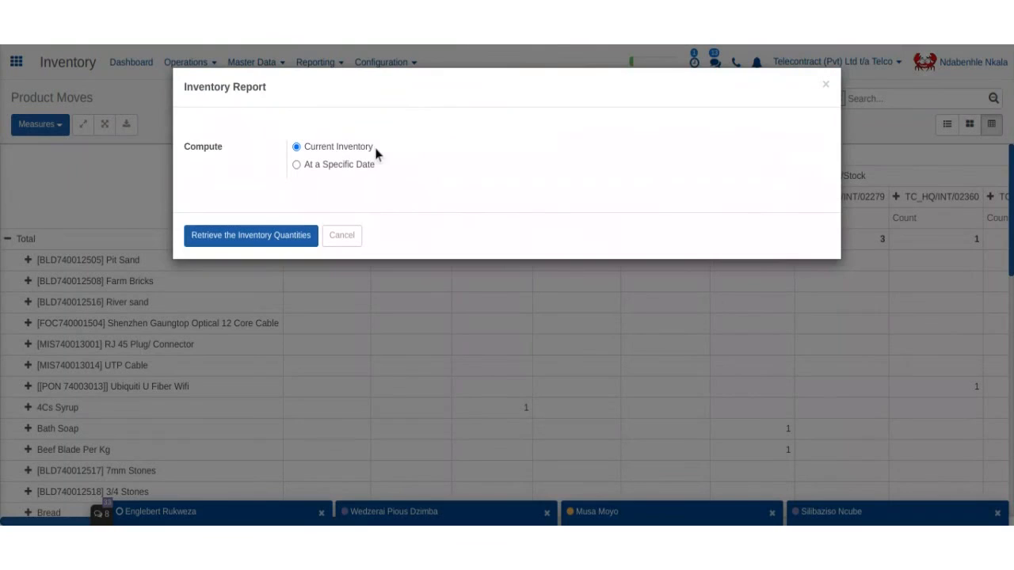
click(255, 241)
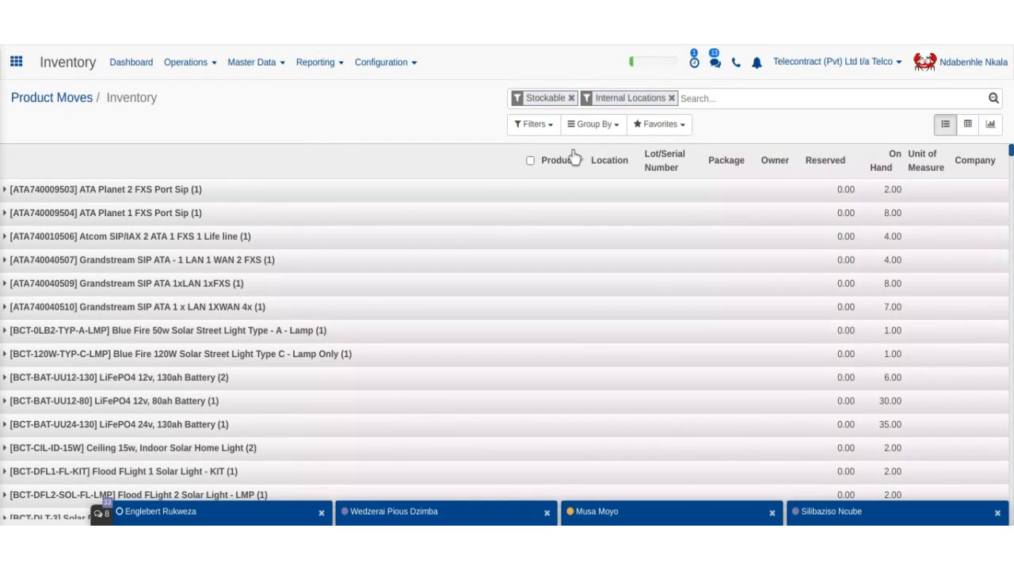
- Group the inventory list by Location
click(604, 127)
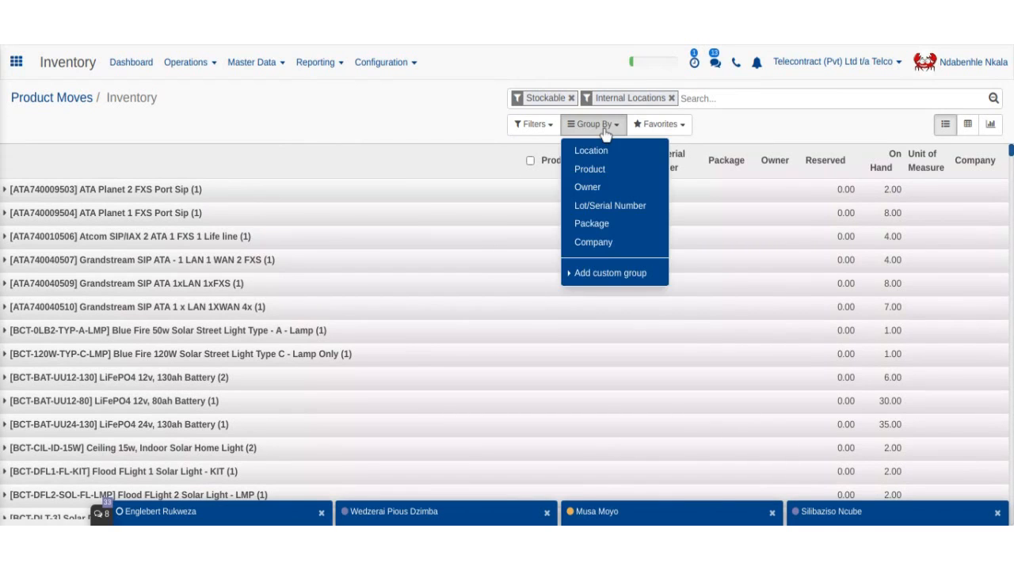
click(606, 151)
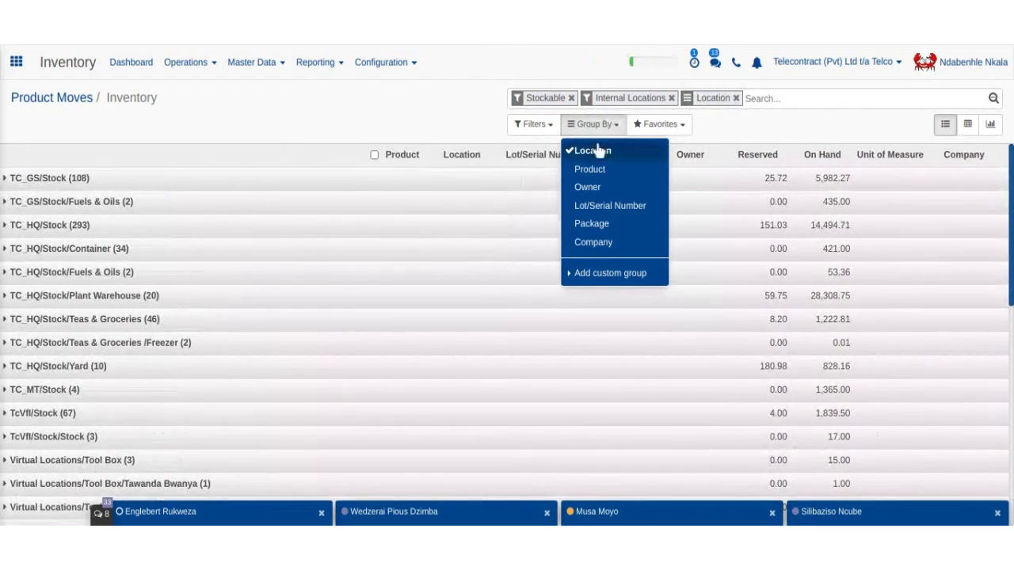
click(478, 137)
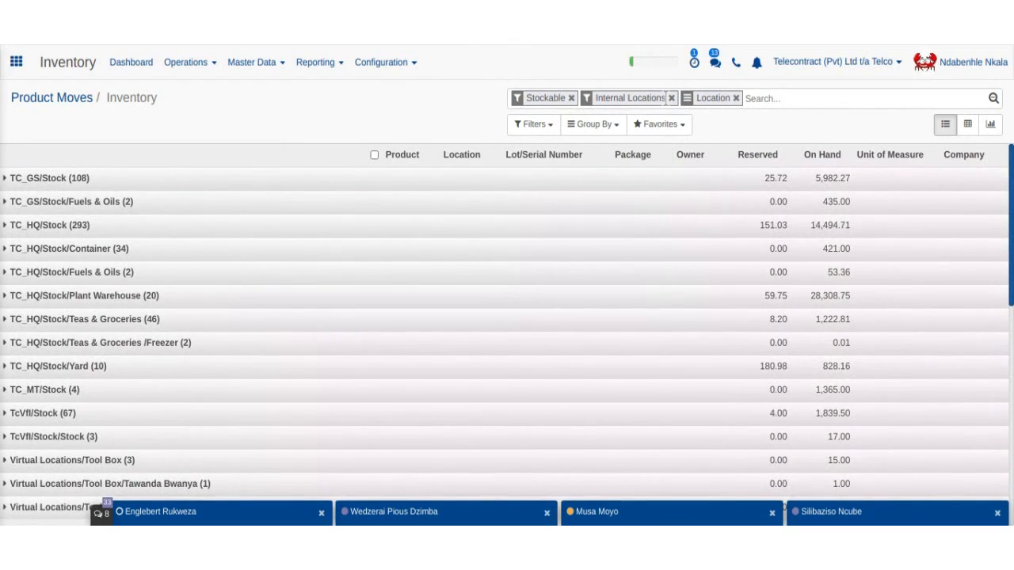
- Reapply the Stockable and Internal Locations filters to the location-grouped list
click(671, 98)
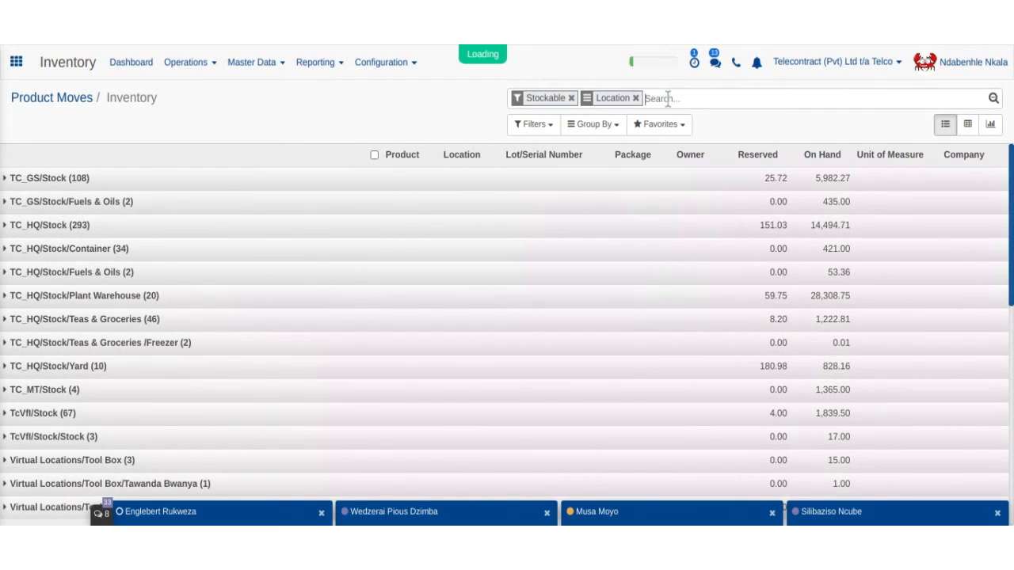
click(567, 99)
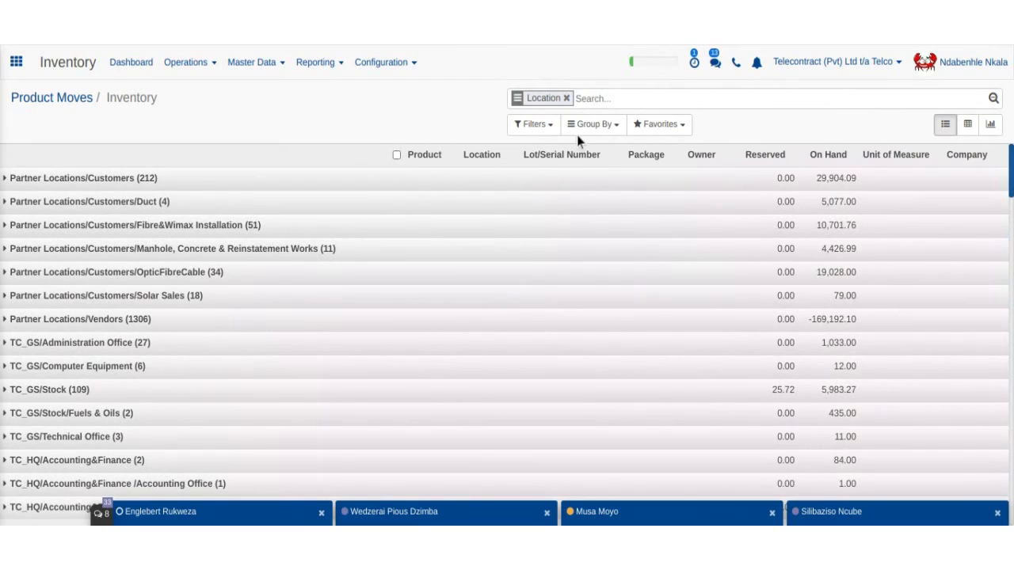
click(536, 124)
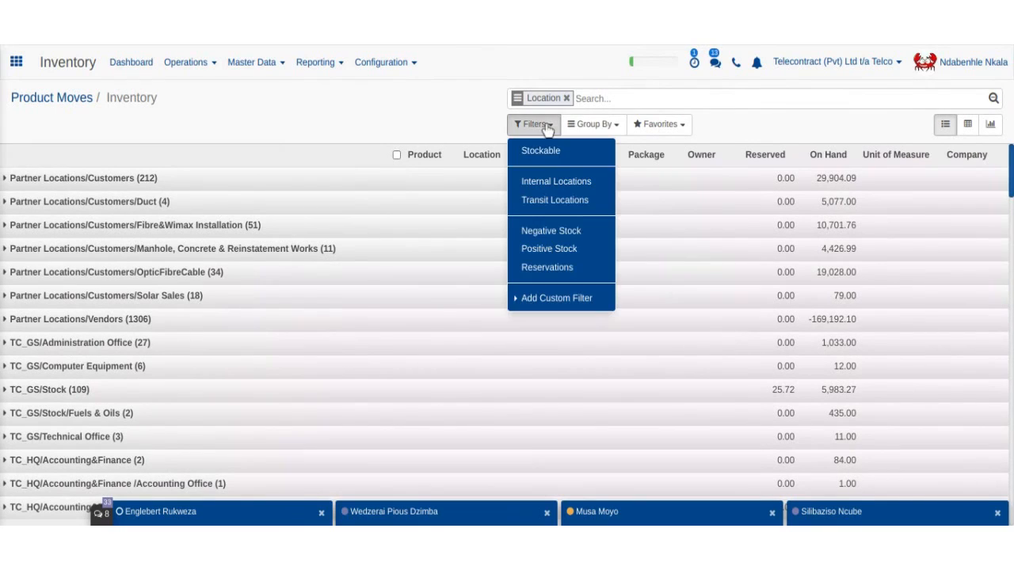
click(557, 150)
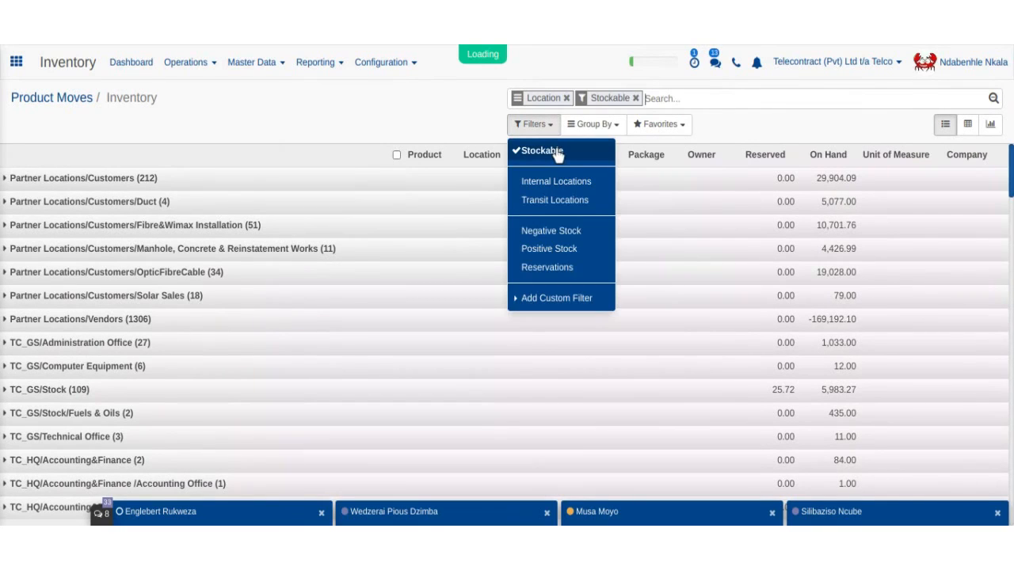
click(538, 183)
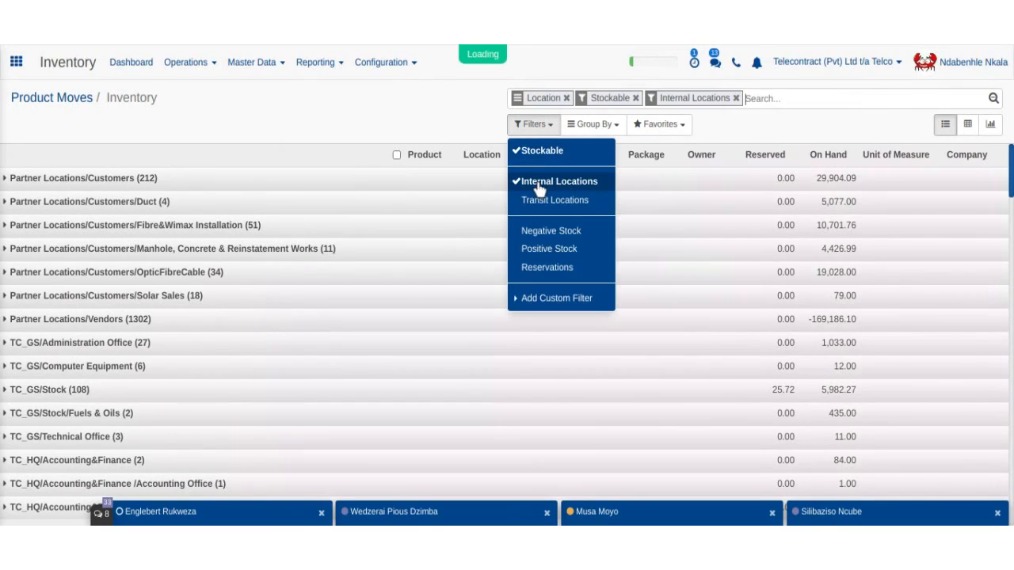
click(438, 107)
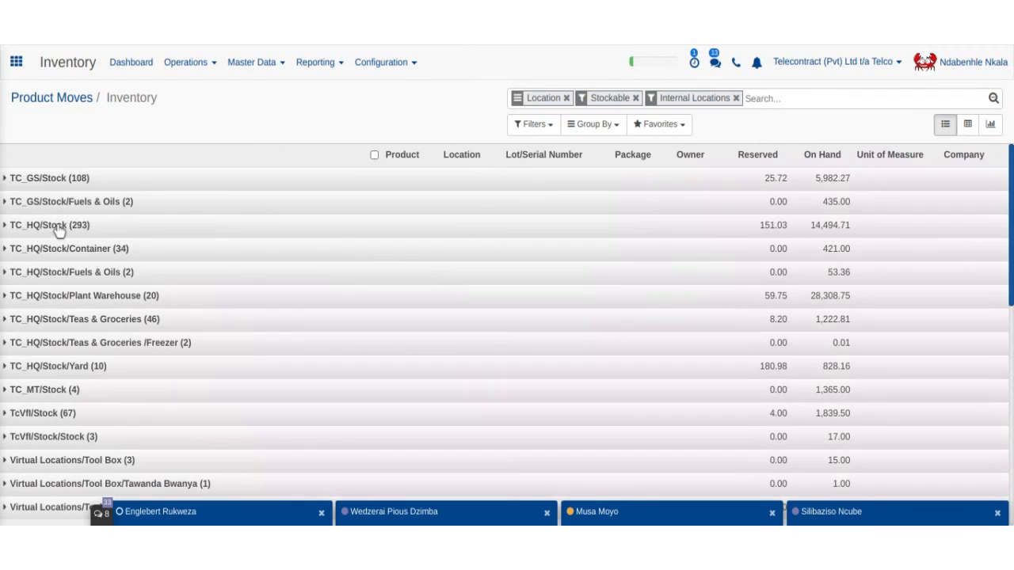
- Expand the TC_GS/Stock location group to show its products
click(12, 182)
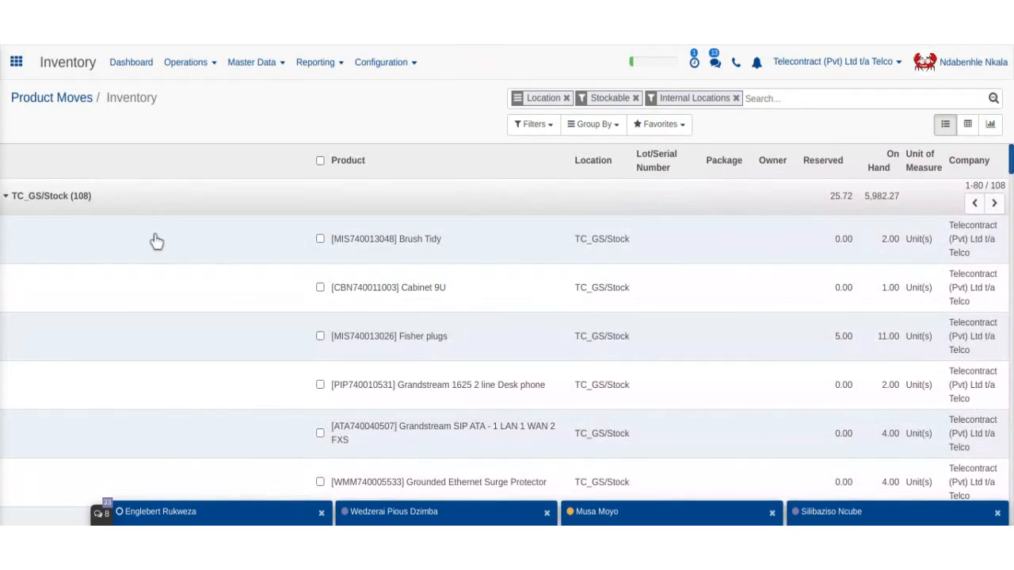
scroll(290, 270, down, 2)
scroll(291, 271, down, 7)
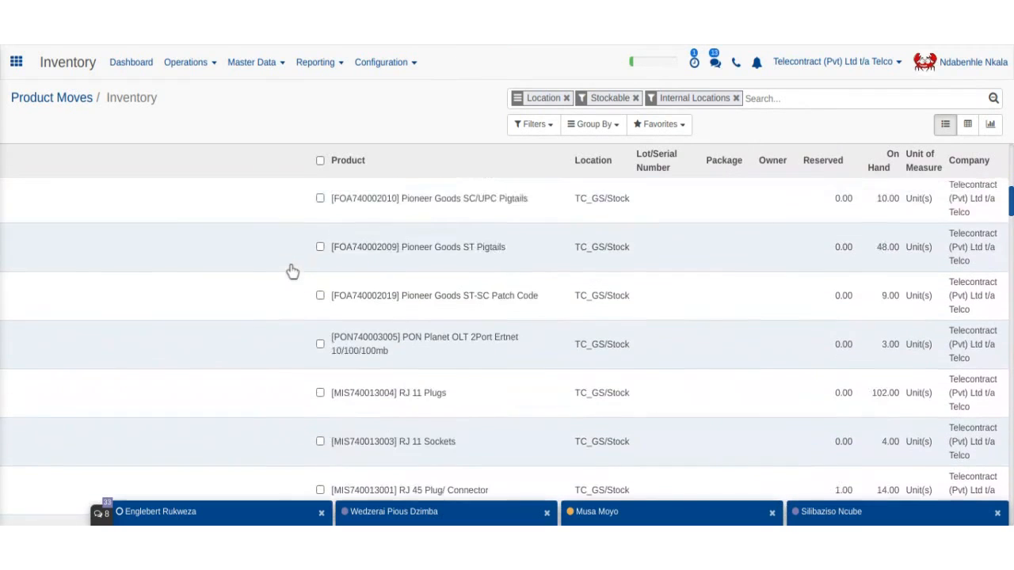
scroll(290, 271, up, 5)
scroll(507, 331, up, 1)
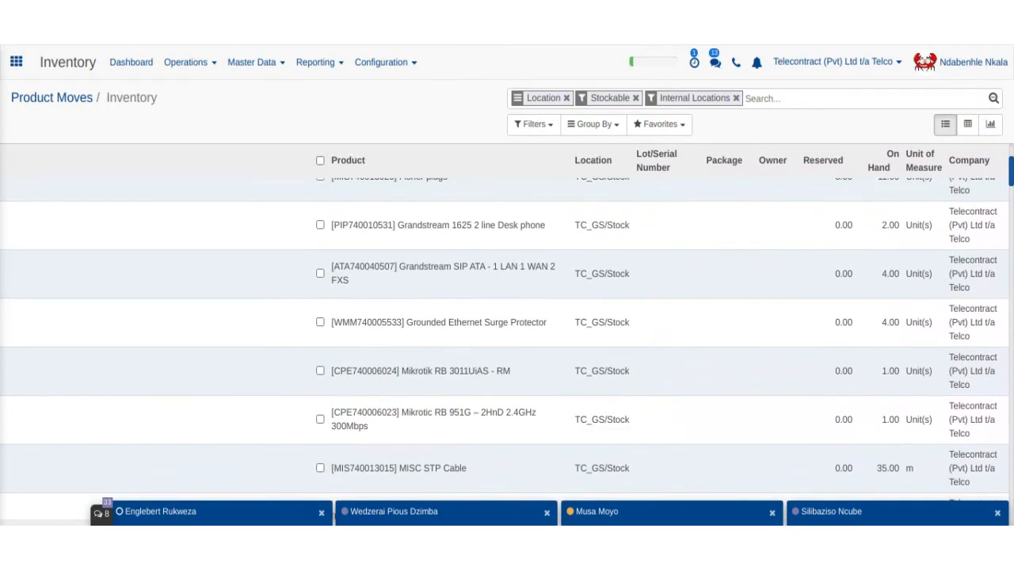
- Select all stock records using the Product header checkbox and review the selection
click(320, 161)
scroll(336, 221, down, 3)
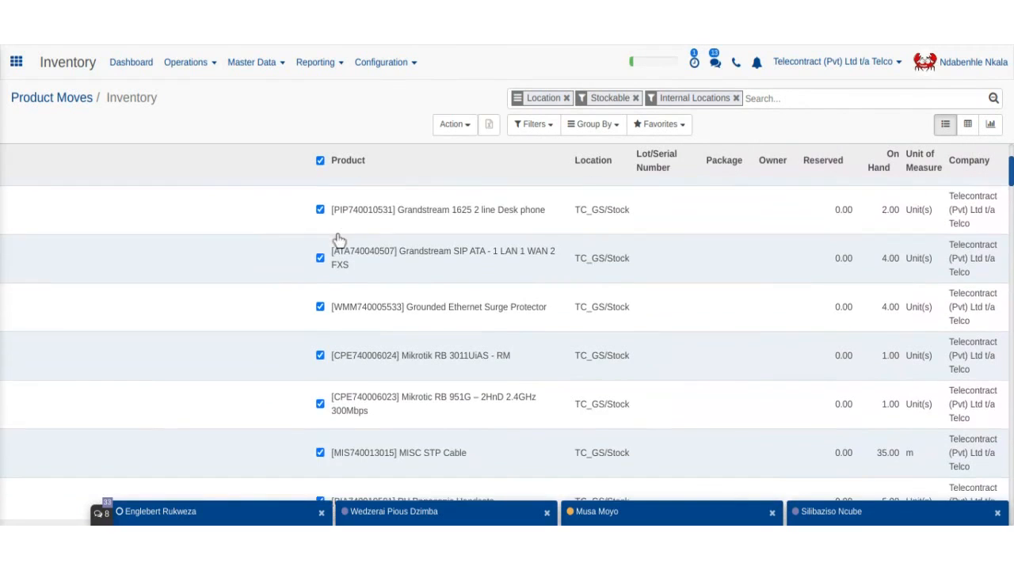
scroll(338, 240, down, 10)
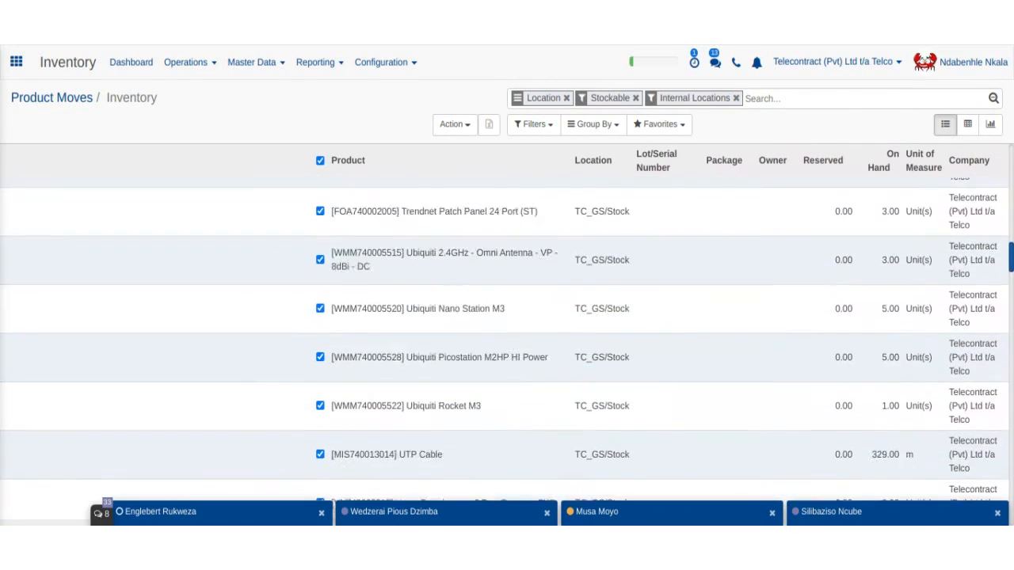
scroll(281, 236, up, 15)
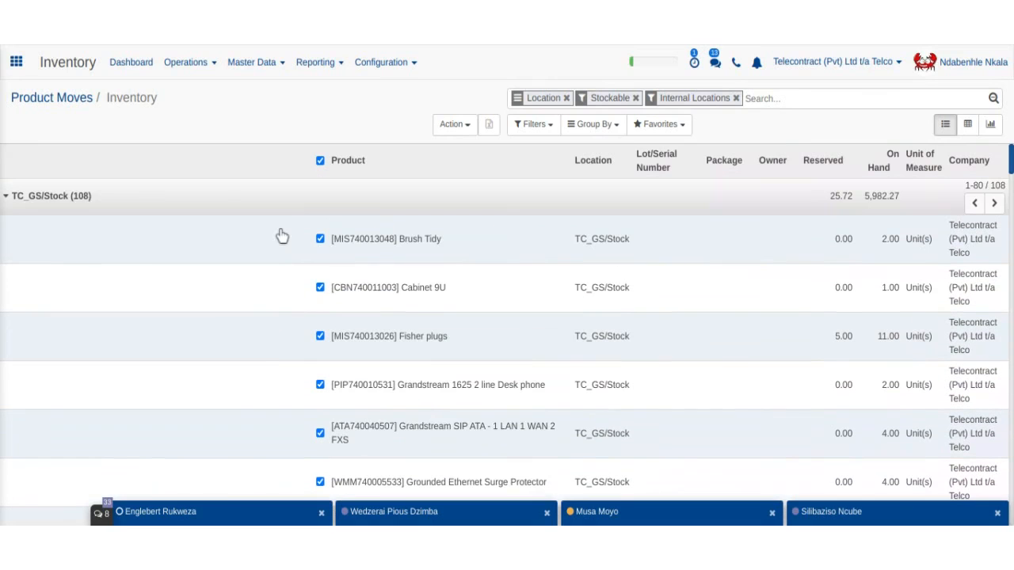
scroll(349, 296, down, 2)
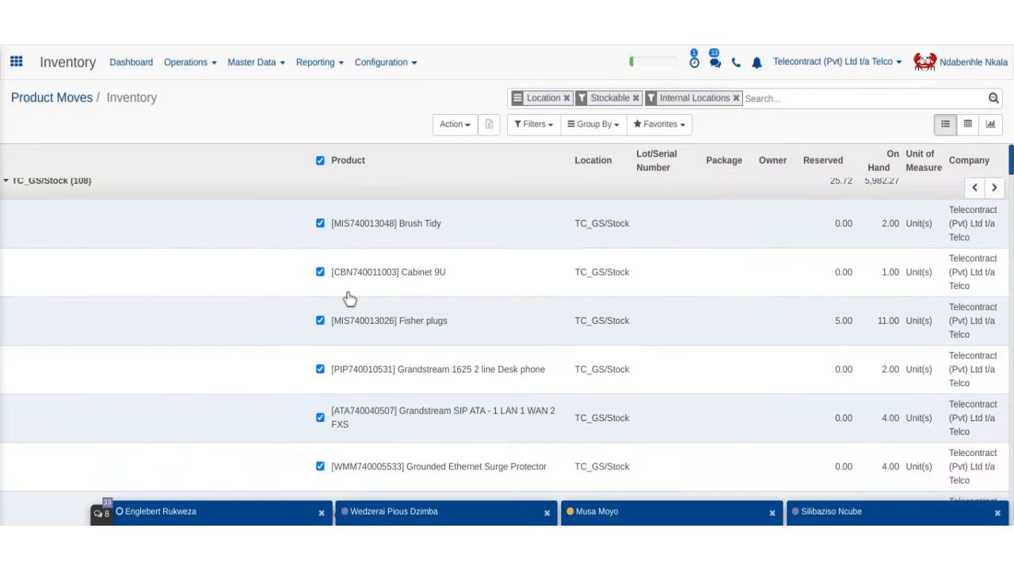
scroll(349, 298, down, 12)
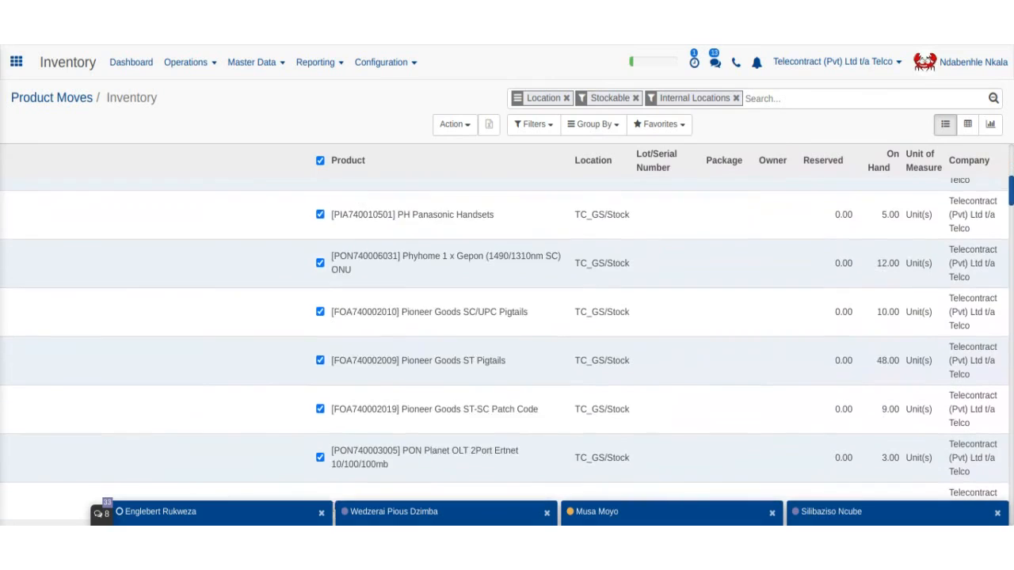
scroll(505, 341, down, 12)
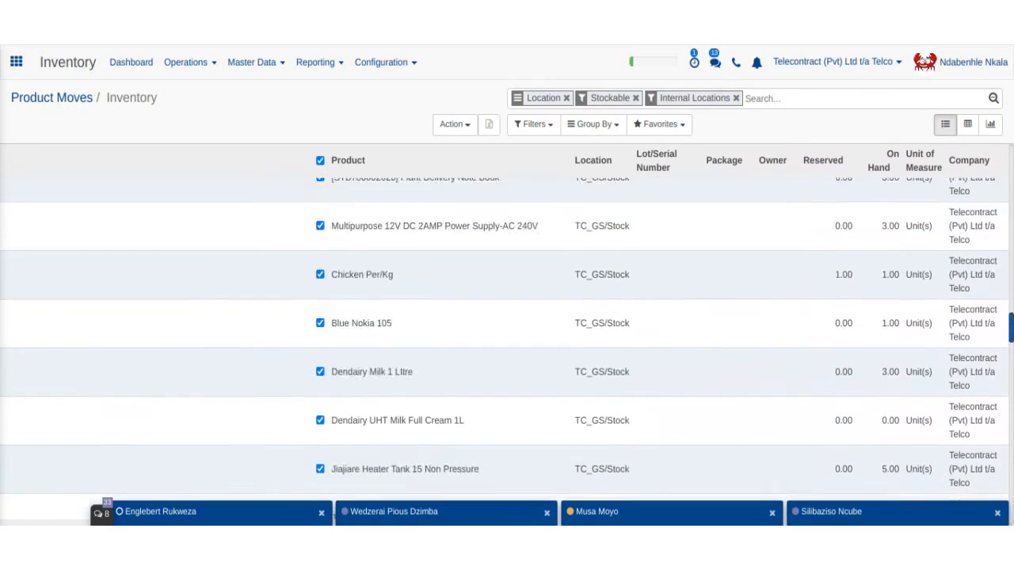
scroll(505, 341, down, 15)
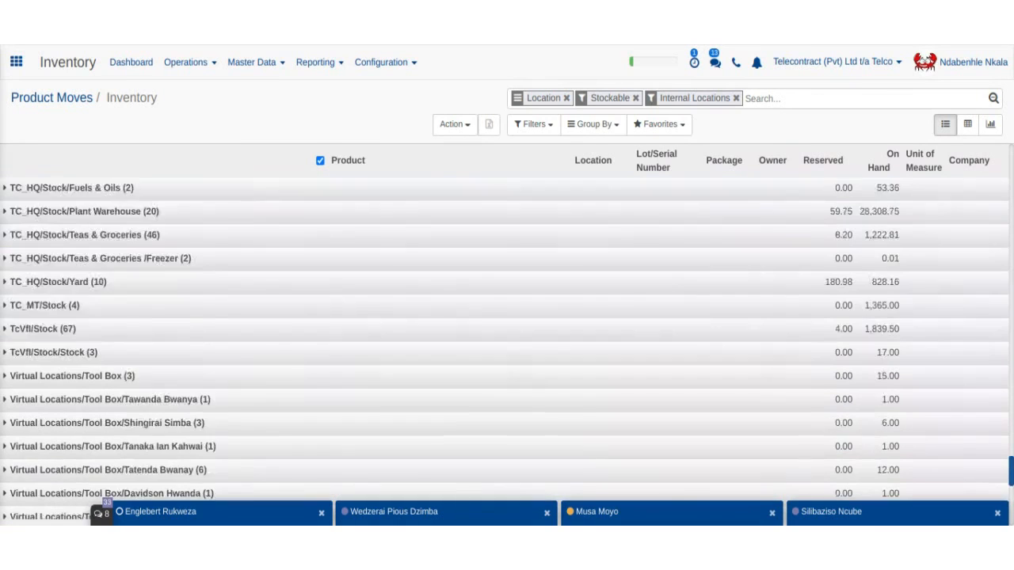
scroll(504, 341, up, 5)
scroll(504, 340, up, 4)
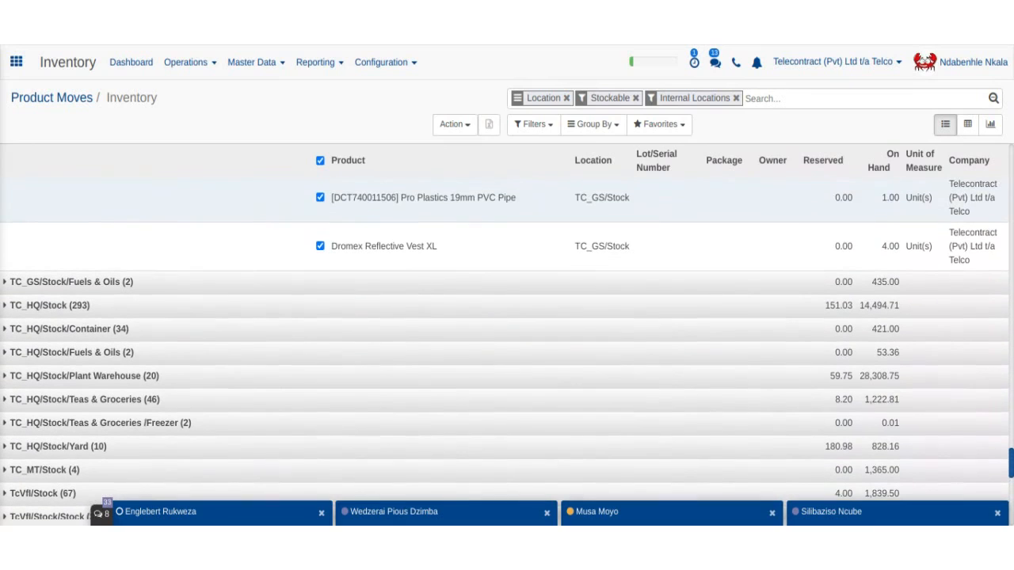
scroll(507, 341, up, 20)
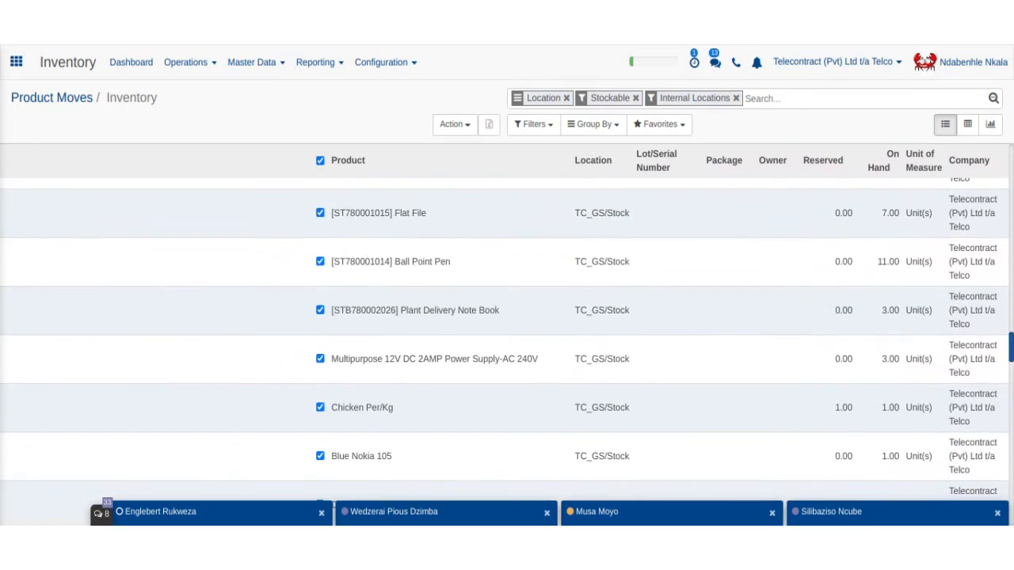
scroll(440, 274, up, 10)
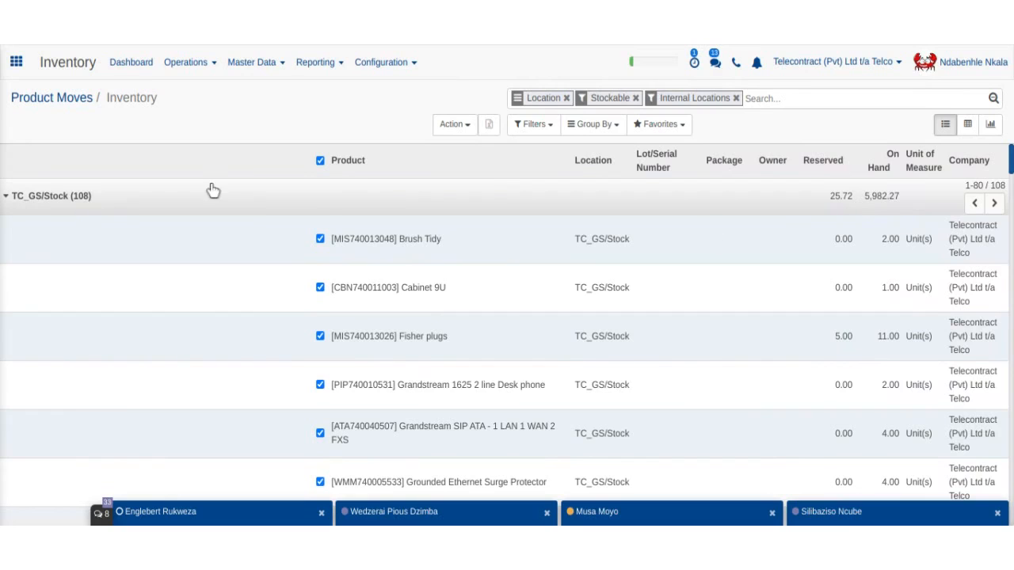
- Export the selected stock records to the spreadsheet stock.quant.xls
click(455, 127)
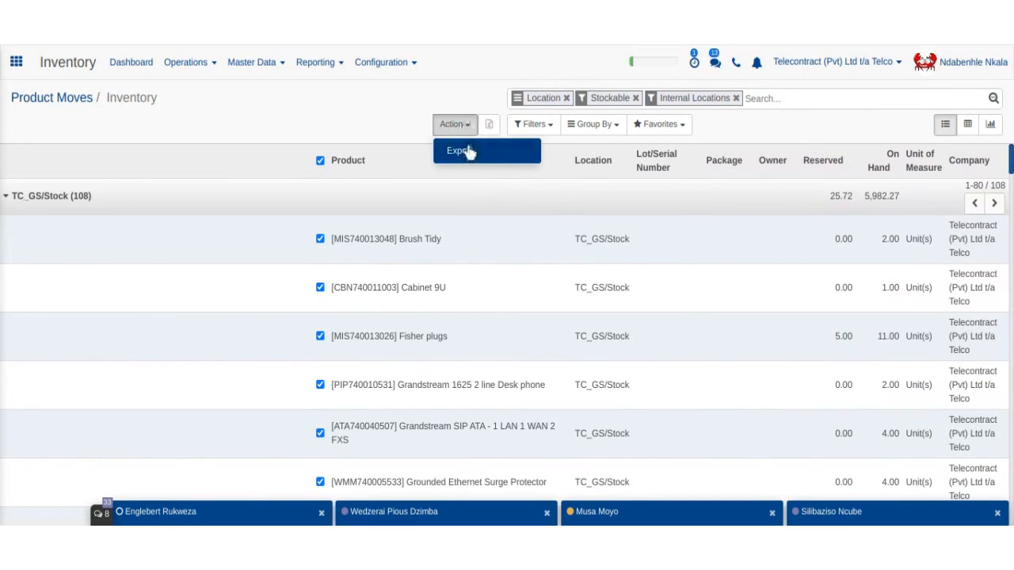
click(494, 106)
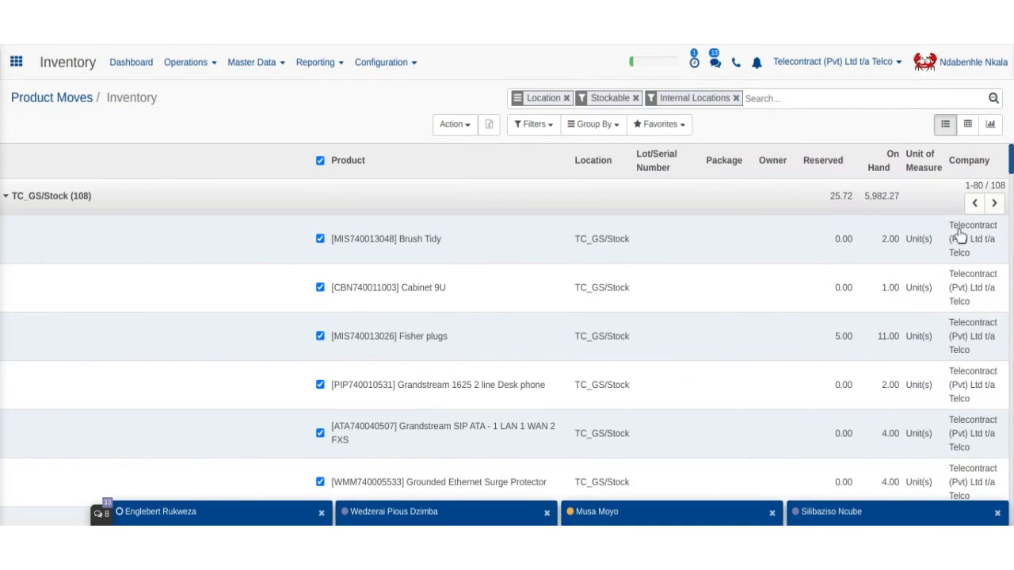
click(489, 125)
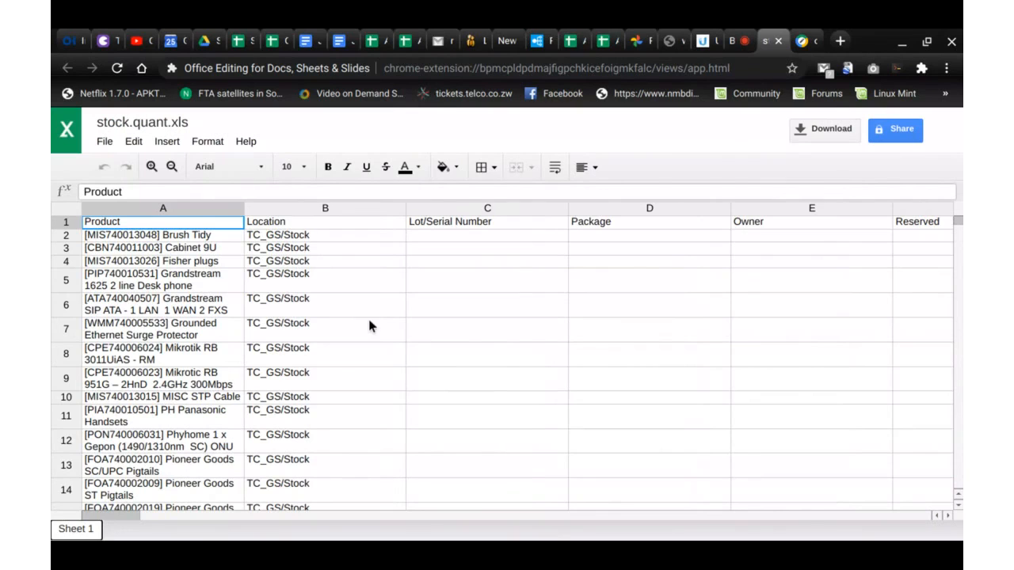
scroll(273, 320, down, 1)
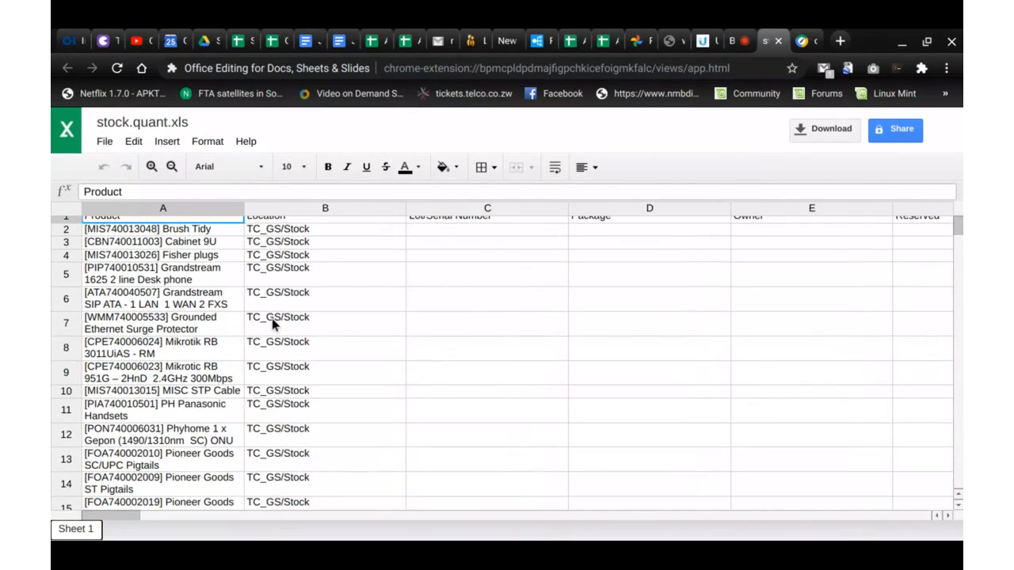
scroll(272, 318, down, 5)
scroll(305, 372, up, 6)
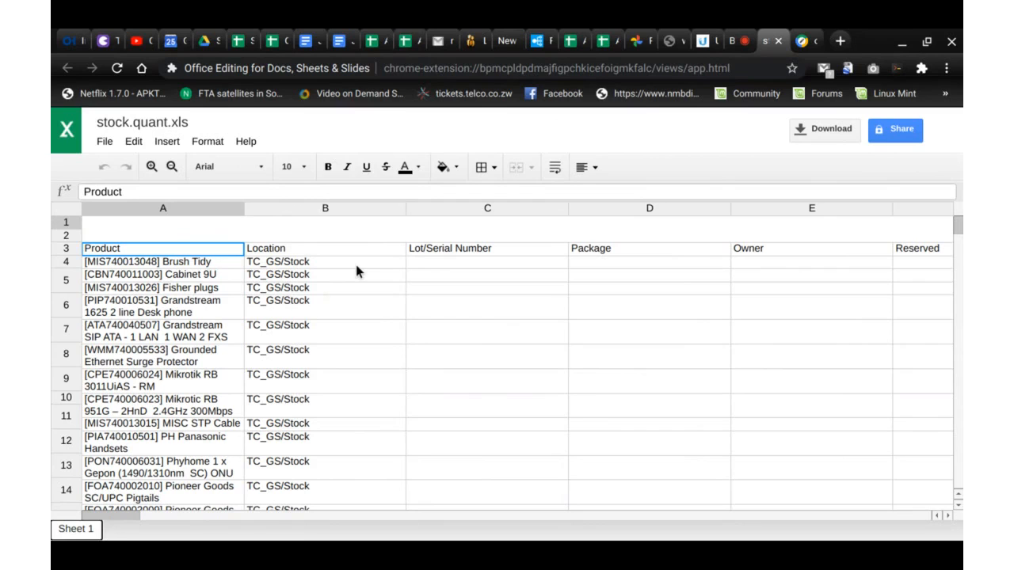
scroll(505, 313, down, 1)
scroll(748, 362, right, 8)
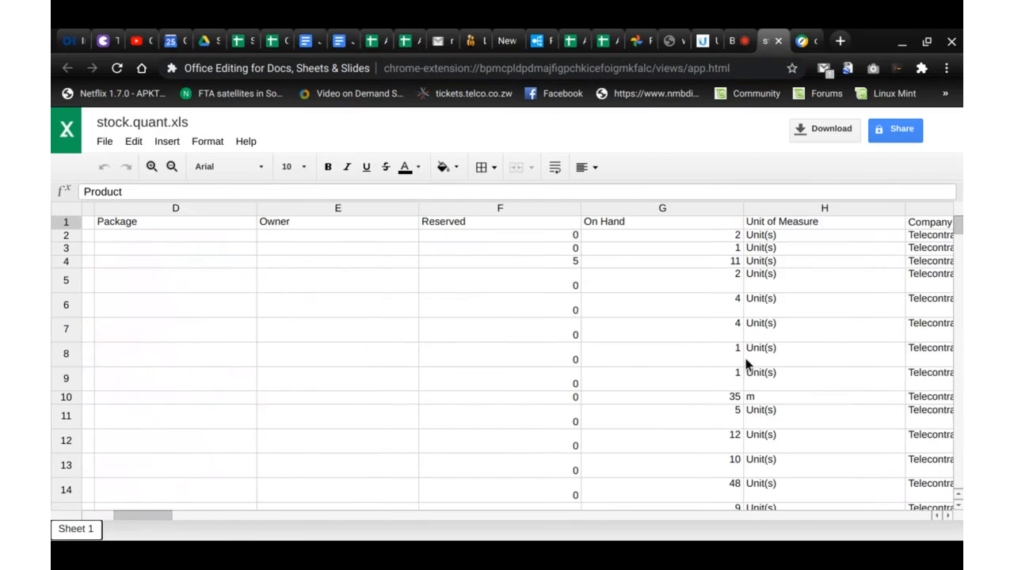
scroll(747, 365, right, 3)
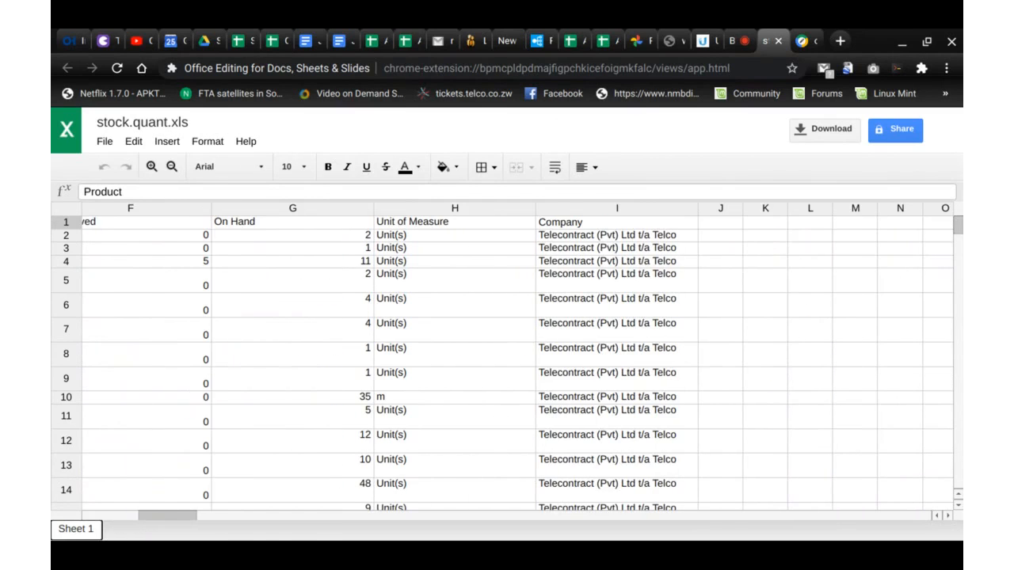